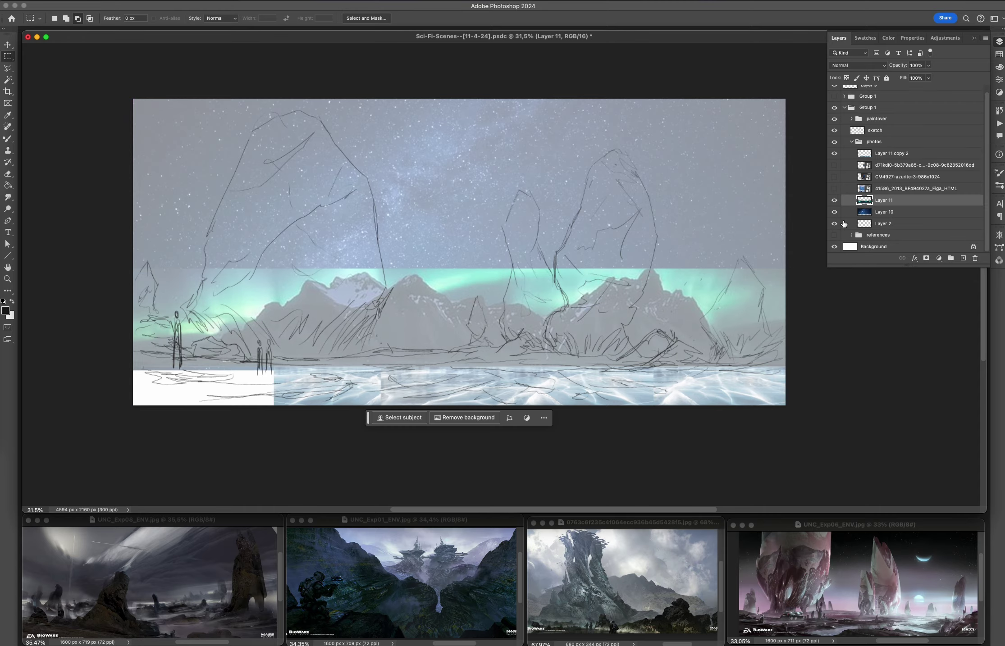
Step: Show the glacier photo, merge it into a plain layer, position it behind the scene and duplicate it toward the right edge
click(834, 188)
click(914, 188)
key(ctrl+e)
key(ctrl+t)
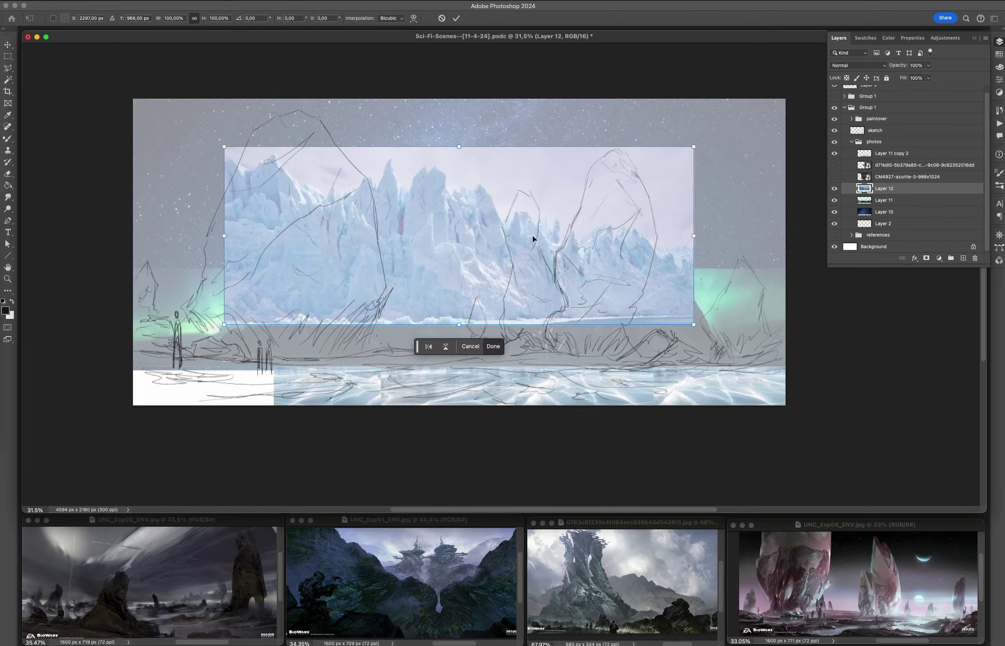
drag(532, 231, 527, 198)
key(Return)
drag(402, 262, 868, 207)
Step: Cut the blue azurite rock out of its photo background and transform it to fit the large left sketch outline
click(834, 176)
scroll(473, 212, up, 3)
scroll(473, 212, down, 3)
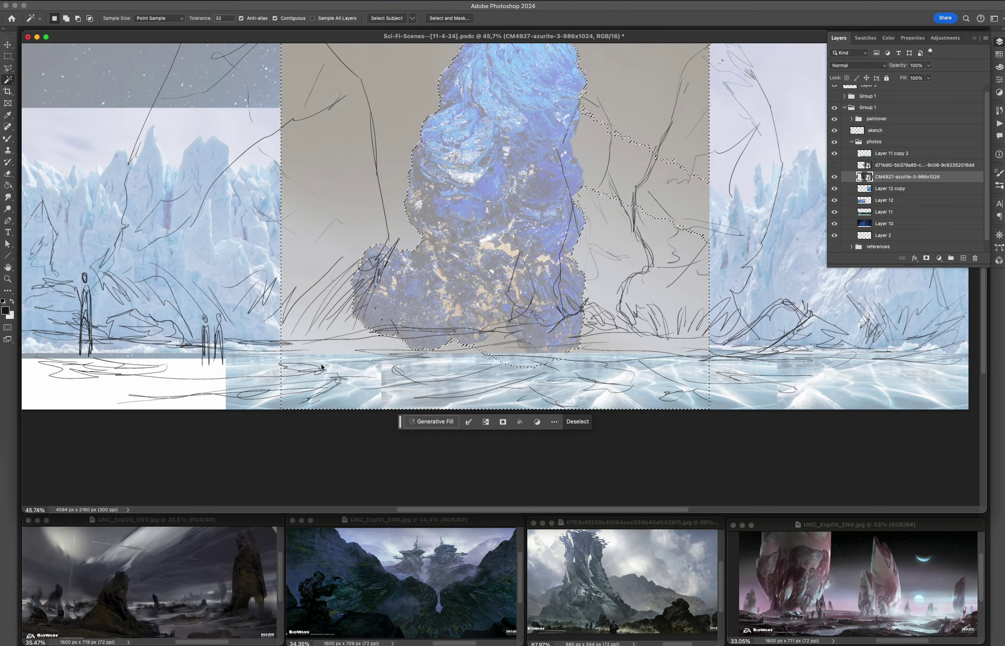
key(ctrl+t)
key(Return)
drag(473, 212, 298, 212)
drag(197, 234, 147, 234)
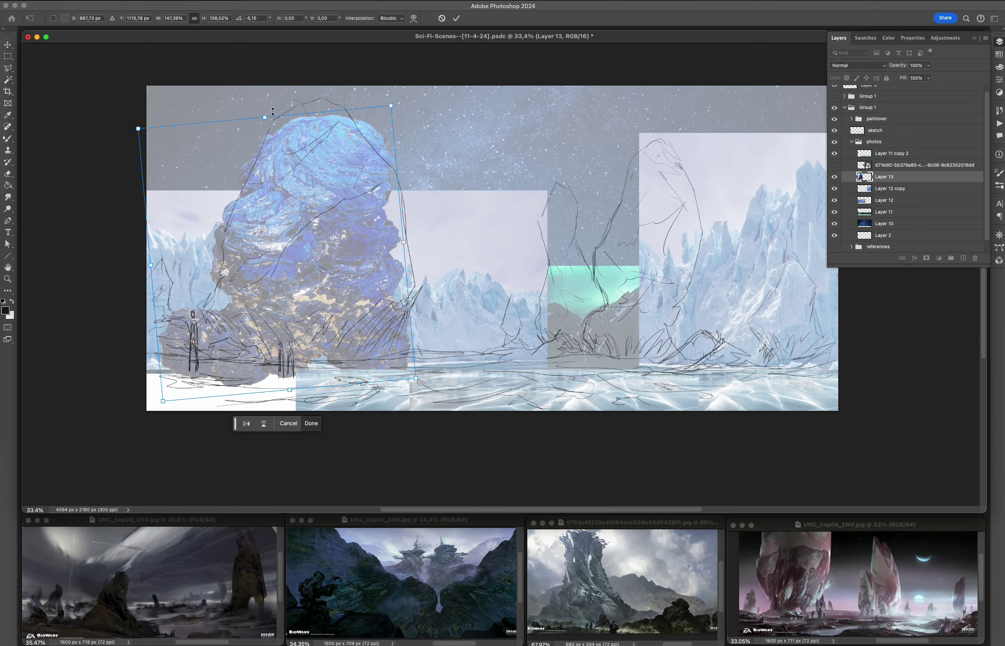
Step: Duplicate the azurite rock and transform the copy to fill the tall right-hand sketch outline
key(ctrl+j)
key(ctrl+t)
drag(293, 234, 613, 270)
drag(518, 178, 708, 164)
key(Return)
Step: Duplicate the right-hand rock and narrow the copy to fill the slim outline beside it
key(ctrl+j)
key(ctrl+t)
drag(653, 270, 572, 284)
drag(529, 285, 521, 285)
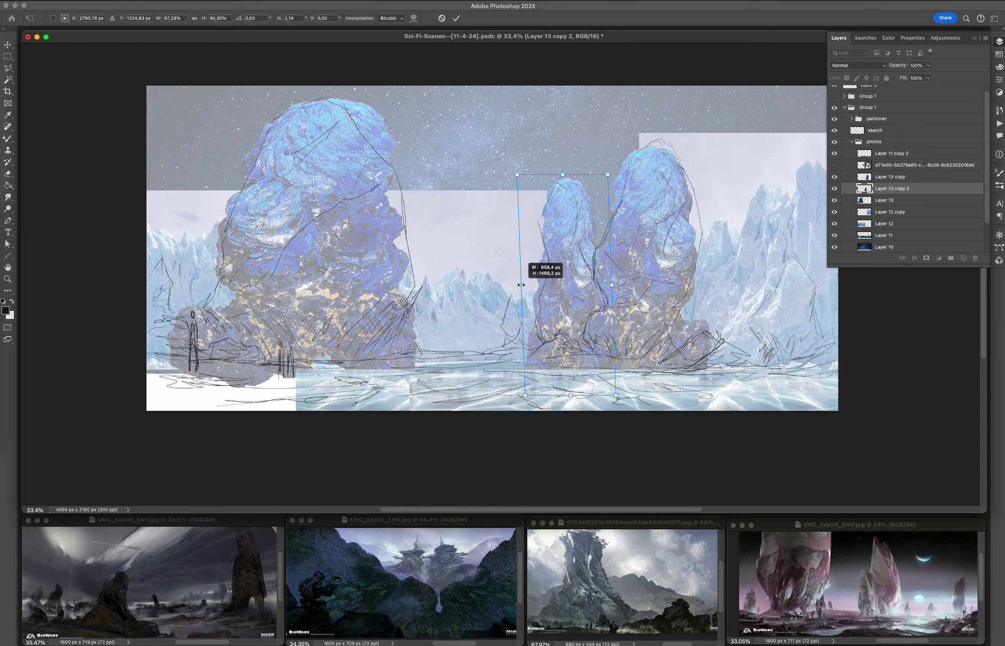
key(Return)
Step: Duplicate the slim rock, then flip and shrink the copy into the small outline between the large formations
key(ctrl+j)
key(ctrl+t)
drag(595, 185, 560, 253)
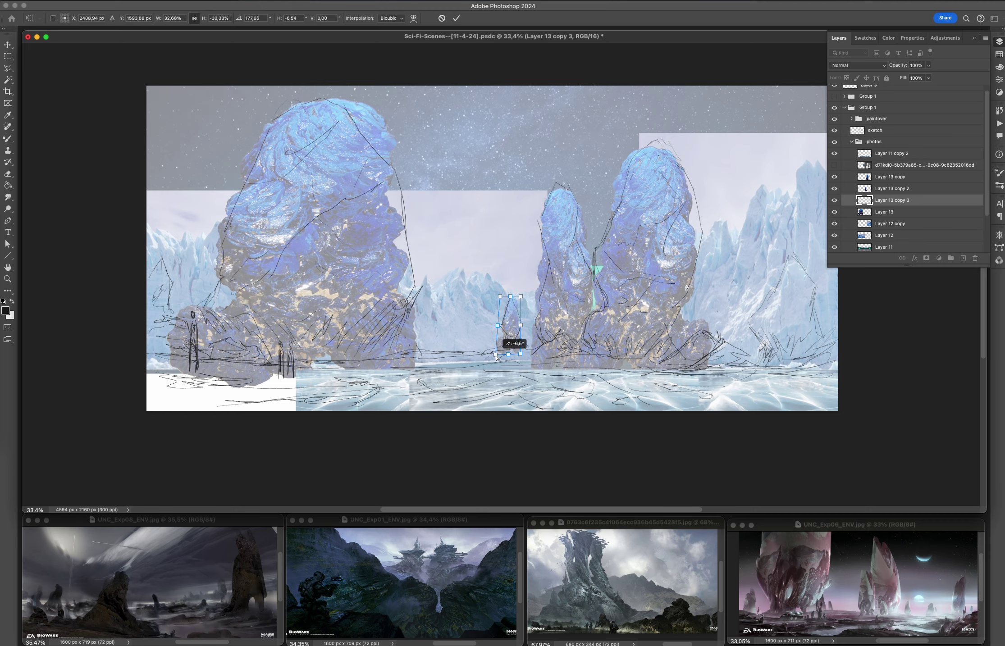
key(Return)
Step: Duplicate the rock again and scale the copy into the outline near the canvas's right edge
key(ctrl+j)
key(ctrl+t)
scroll(496, 357, right, 3)
drag(625, 284, 671, 303)
key(Return)
Step: Move the large left rock's layer above all of the other rock copies
key(w)
scroll(671, 306, left, 7)
drag(883, 223, 859, 170)
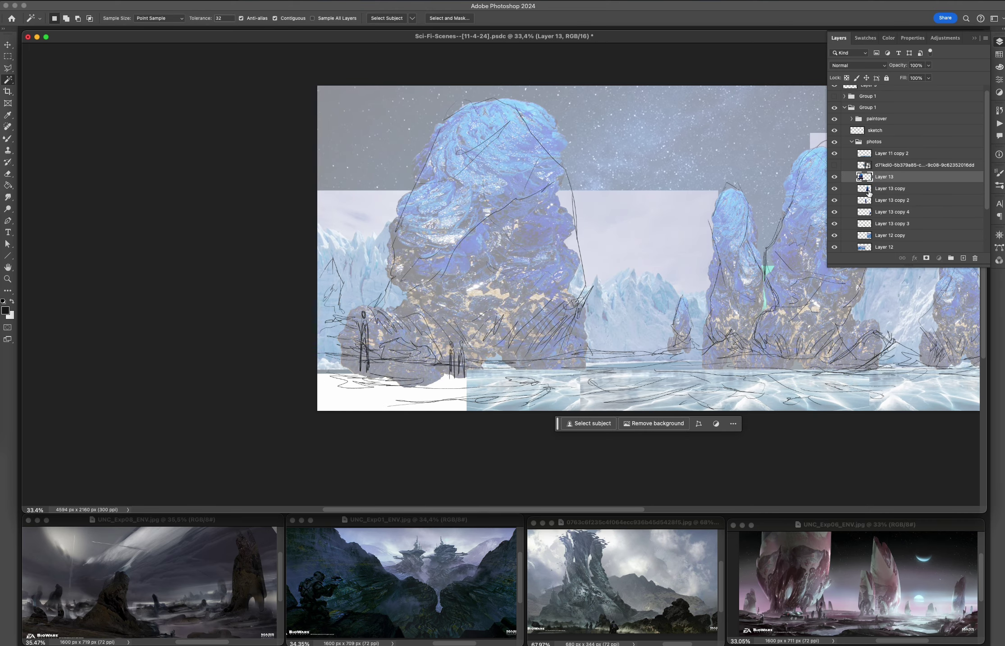
Step: Duplicate a rock and transform the copy into the small outline at the canvas's left edge
click(868, 191)
key(ctrl+j)
key(ctrl+t)
key(Return)
Step: Scale the aurora snow photo over the scene and keep only its snow ground as the foreground
key(ctrl+v)
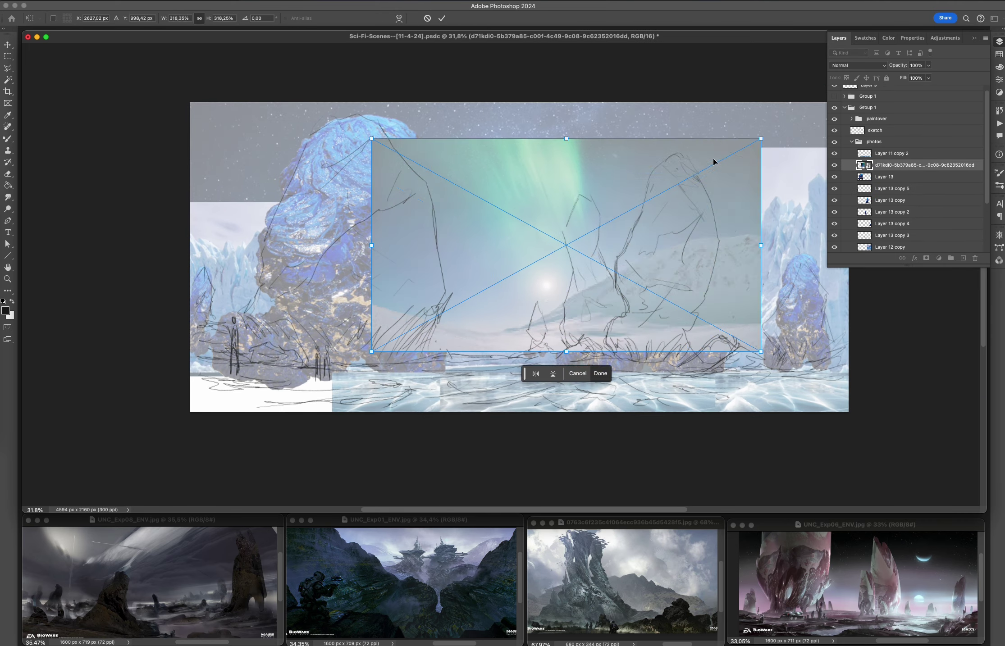
drag(713, 161, 723, 154)
drag(378, 392, 378, 358)
key(Return)
key(ctrl+0)
key(b)
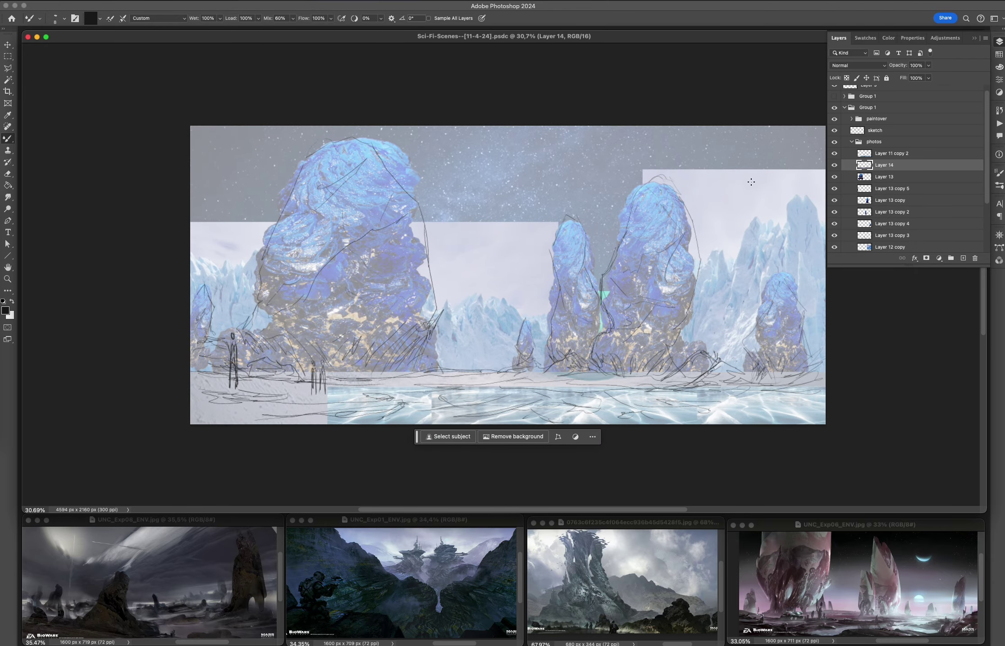
Step: Set the photos group's opacity to 50% and merge the glacier background layers into one
text(50)
scroll(834, 203, down, 3)
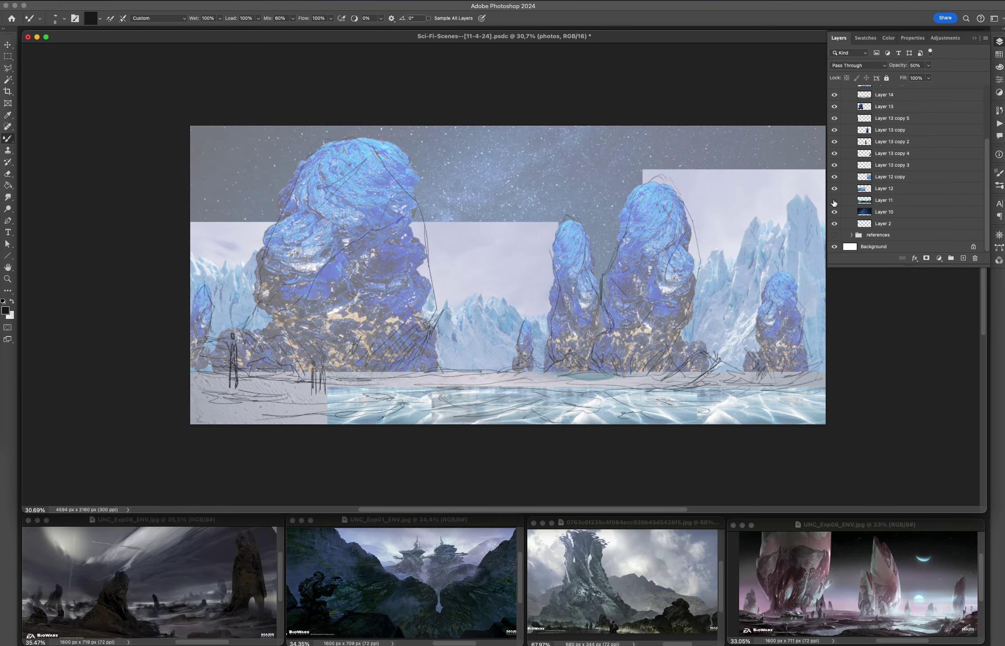
key(ctrl+e)
Step: Remove the pale photo sky above the ice peaks and clean up the glacier's silhouette
scroll(451, 197, up, 5)
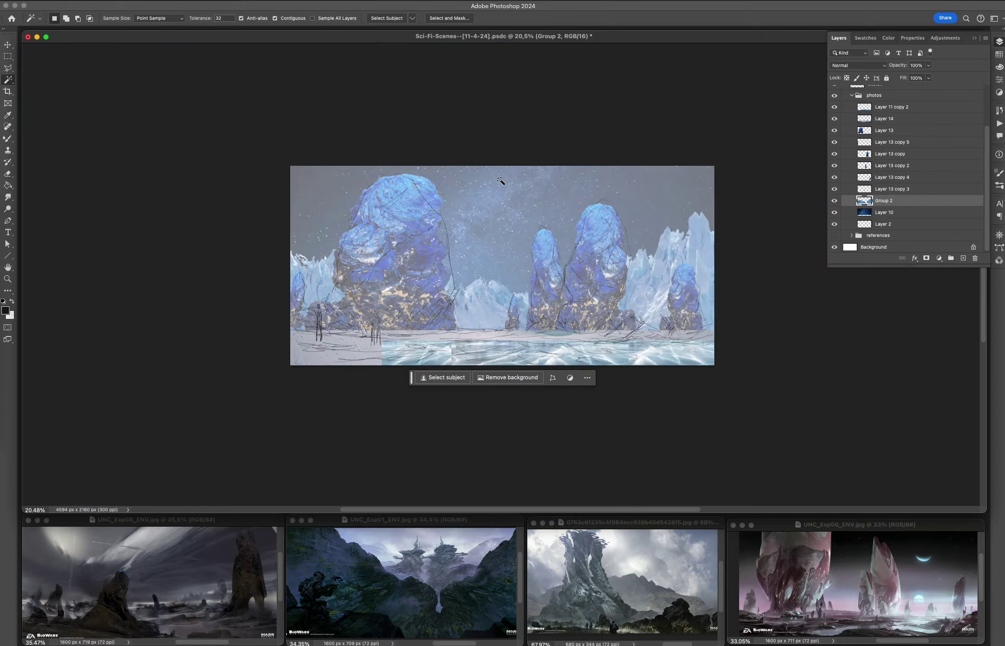
key(e)
scroll(526, 192, right, 10)
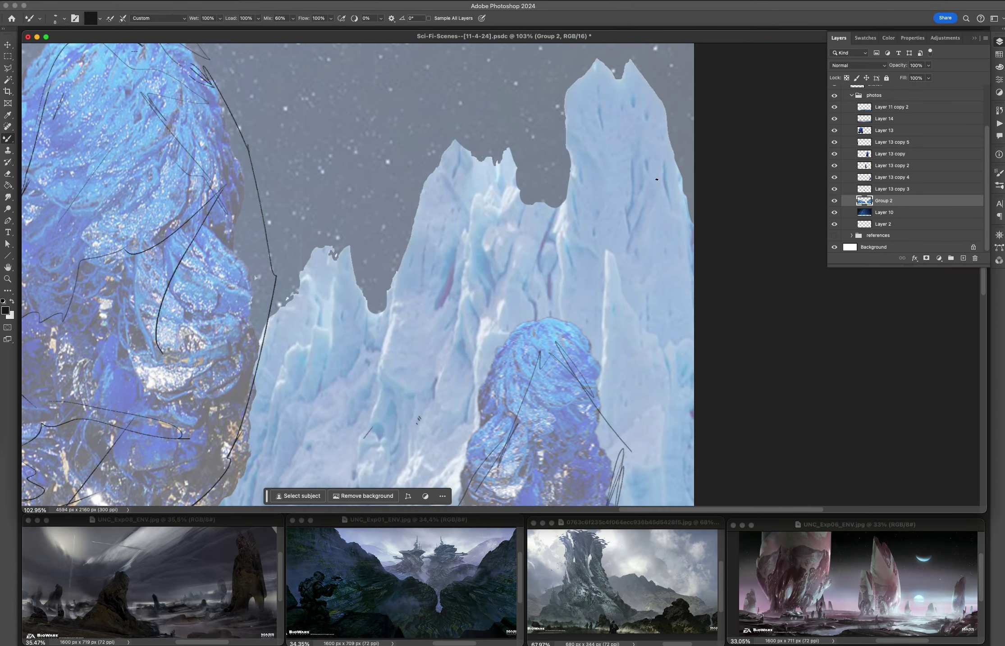
Step: Group all the blue rock layers from Layer 13 to Layer 13 copy 3
scroll(657, 180, down, 5)
click(892, 189)
shift+click(884, 130)
key(ctrl+g)
Step: Blend the edges of the ice on Layer 11 copy 2 into the snowy foreground with the Eraser and Clone Stamp
click(892, 159)
key(e)
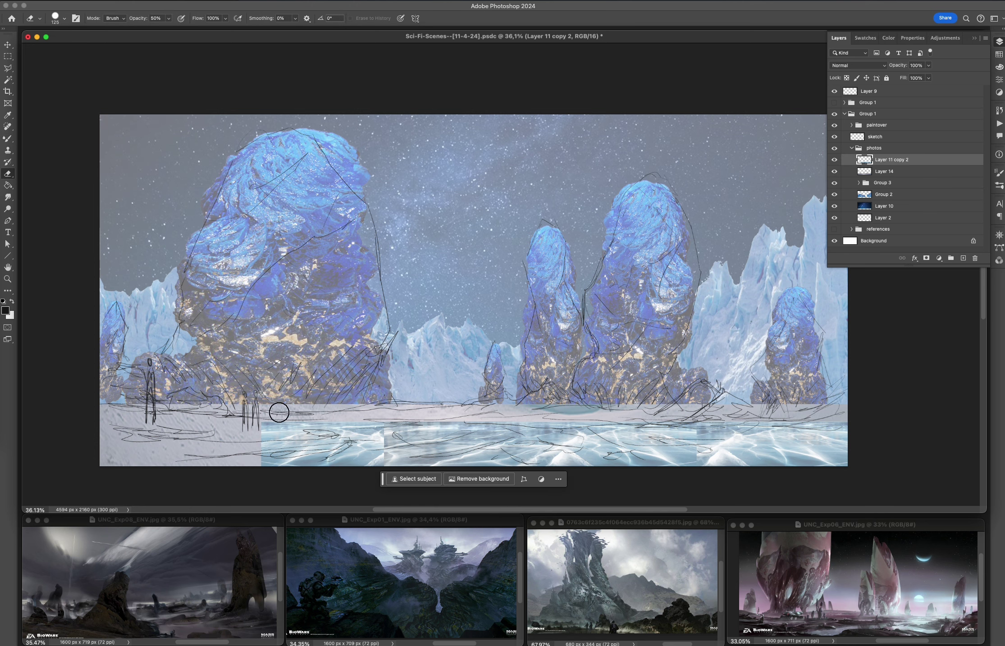
key(r)
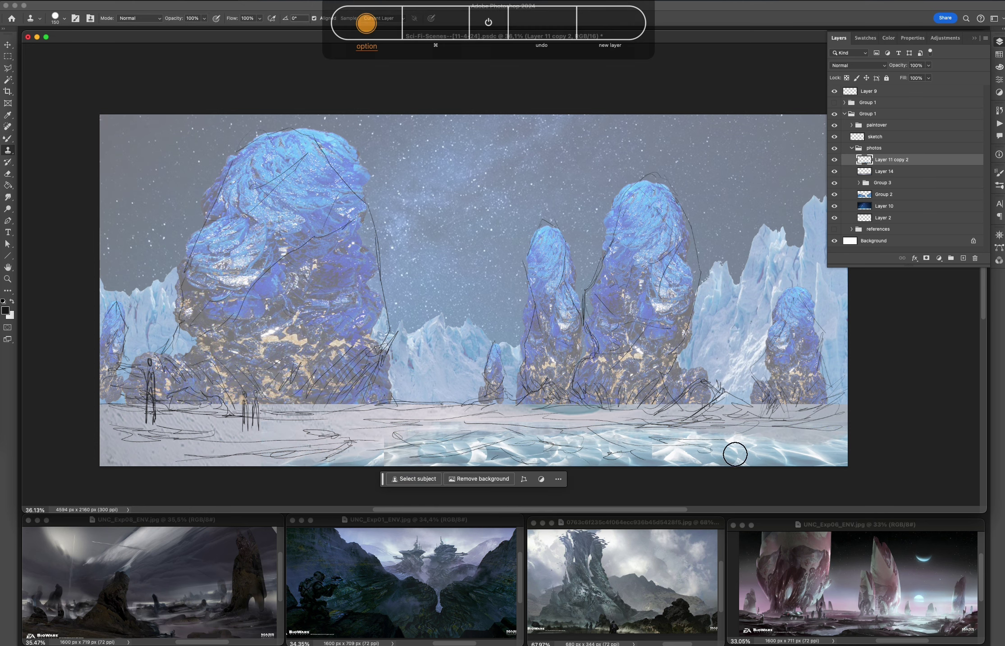
Step: Warp the small left-edge rock so its peak follows the sketched outline
scroll(501, 287, down, 3)
ctrl+click(157, 343)
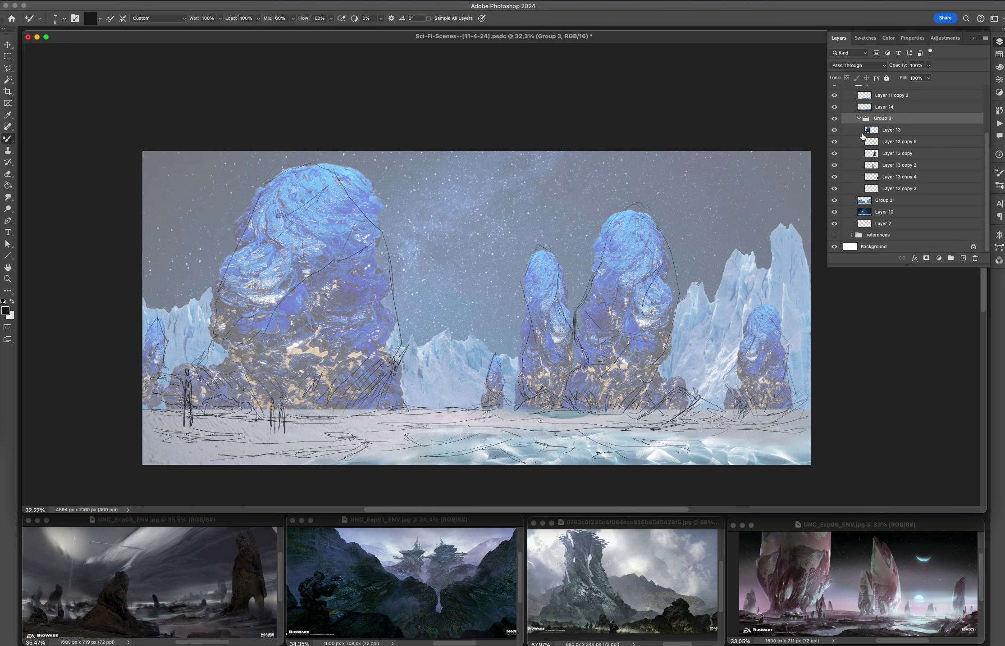
scroll(485, 198, up, 5)
key(ctrl+t)
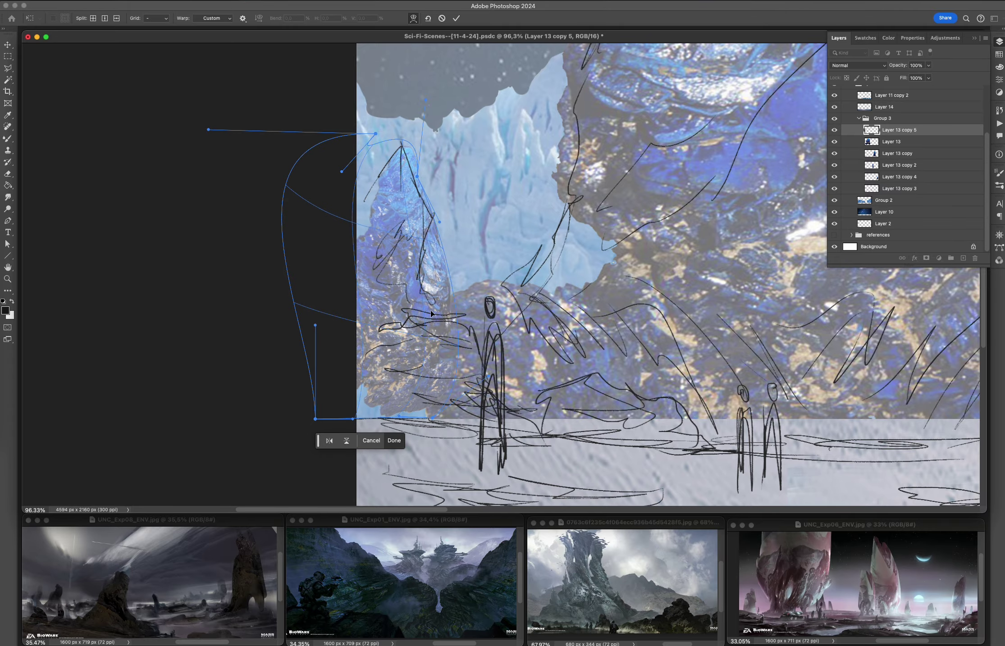
key(Return)
Step: Warp the large left rock into an arch that follows the sketch, with an opening at its base
ctrl+click(368, 382)
scroll(368, 382, down, 3)
scroll(368, 382, down, 2)
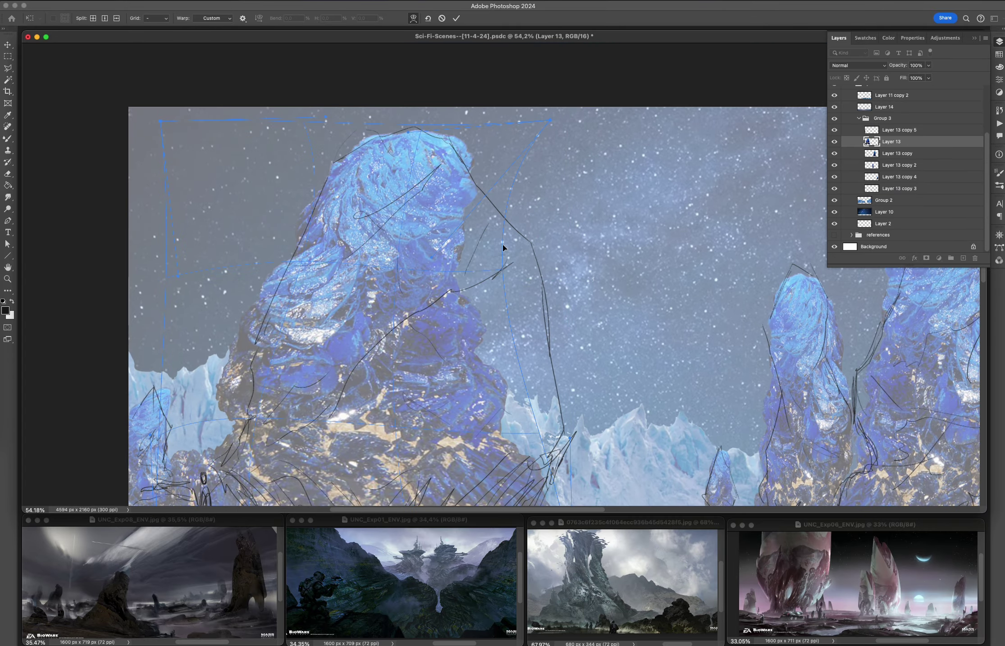
mouse_move(504, 247)
mouse_down()
mouse_move(498, 332)
mouse_move(454, 398)
mouse_move(540, 243)
mouse_move(538, 273)
mouse_up()
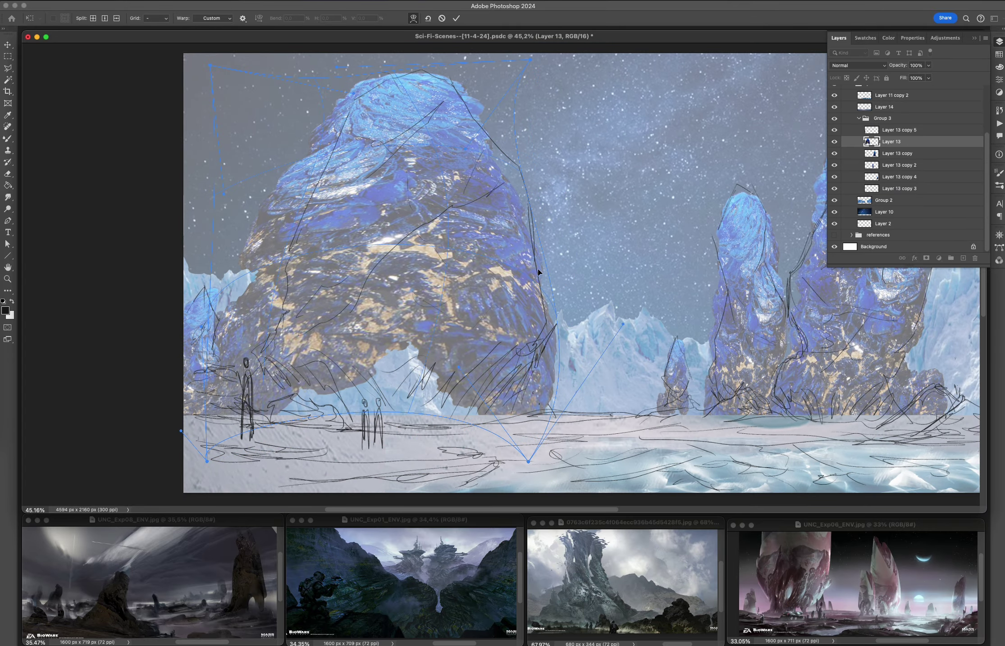
key(Return)
Step: Warp the small rock between the large formations into a pointed shape matching the sketch
scroll(538, 273, up, 3)
key(b)
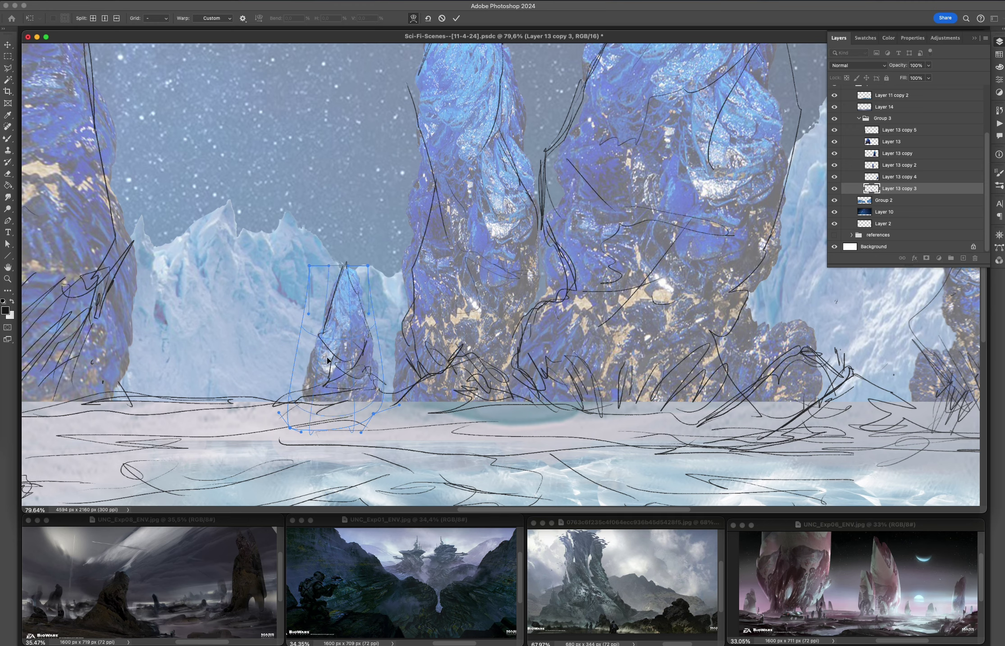
key(Return)
Step: Warp the right-edge rock into a left-leaning shape and bend the slim middle rock toward its sketched outline
scroll(332, 296, right, 6)
mouse_move(564, 203)
ctrl+mouse_down()
mouse_move(648, 222)
mouse_move(469, 336)
ctrl+mouse_up()
key(ctrl+t)
scroll(468, 335, left, 6)
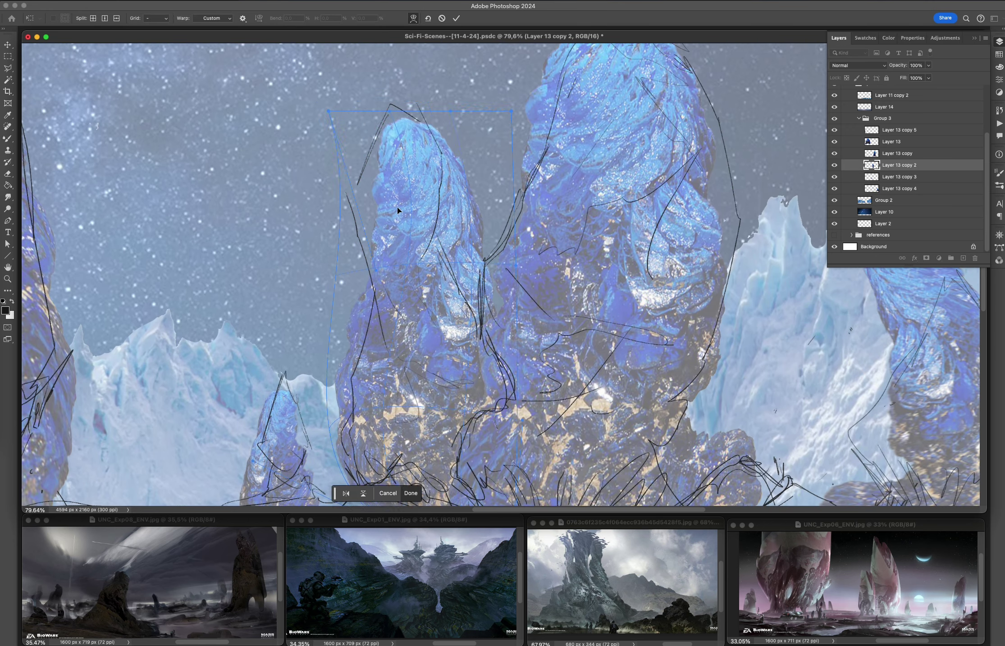
key(Return)
Step: Warp the tall right-hand rock into a narrow, pointed peak
ctrl+click(480, 256)
key(ctrl+t)
scroll(668, 310, down, 5)
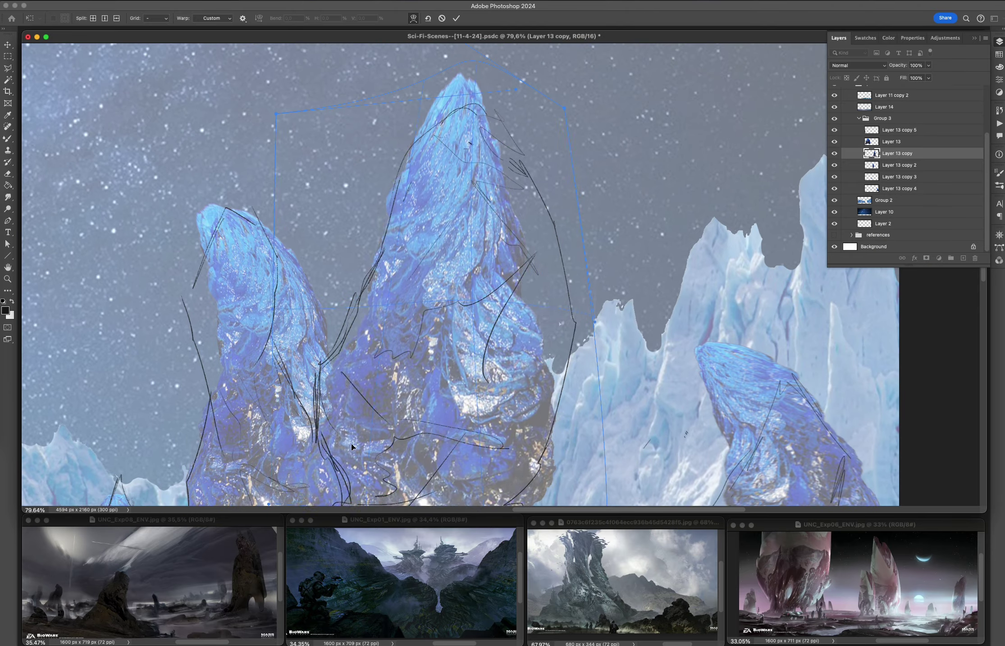
key(ctrl+0)
key(Return)
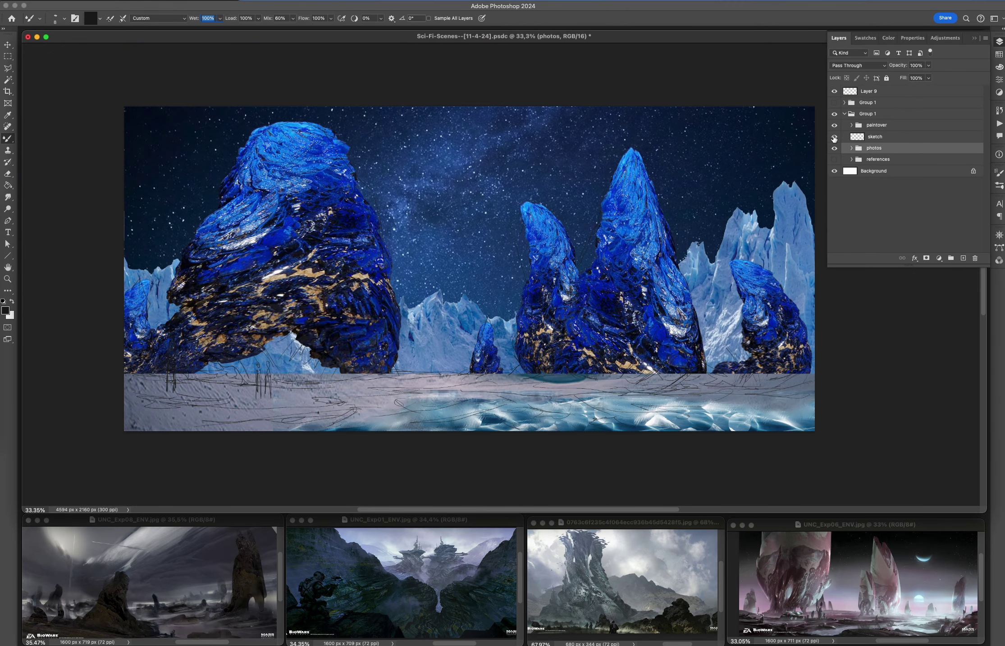
Step: Paint a black silhouetted figure on the snow below the arch and place a duplicate beside it
scroll(485, 152, up, 5)
ctrl+click(485, 151)
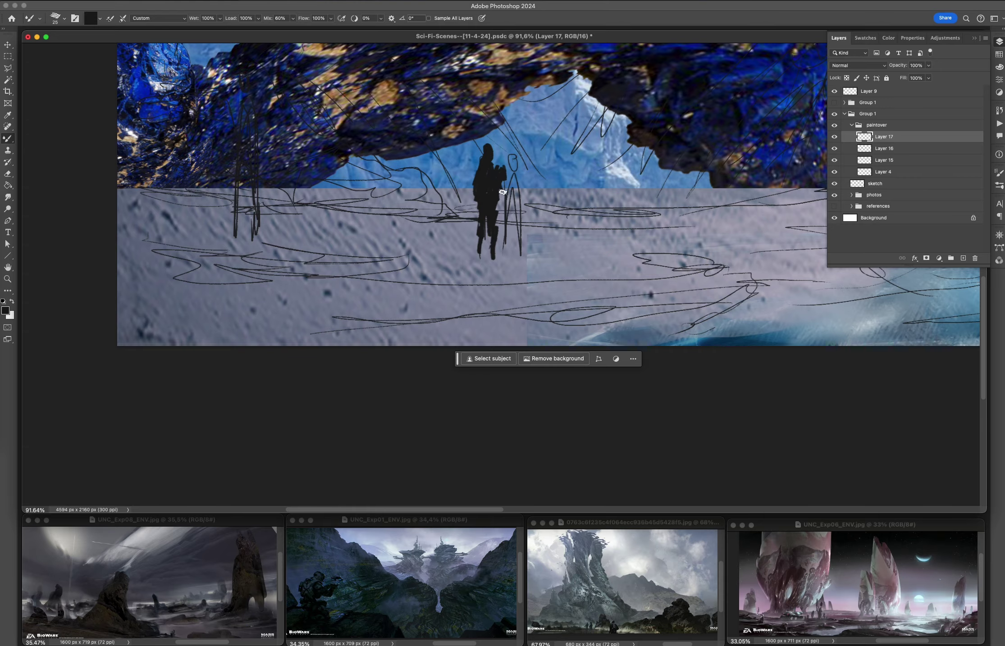
drag(503, 192, 464, 192)
scroll(464, 193, down, 5)
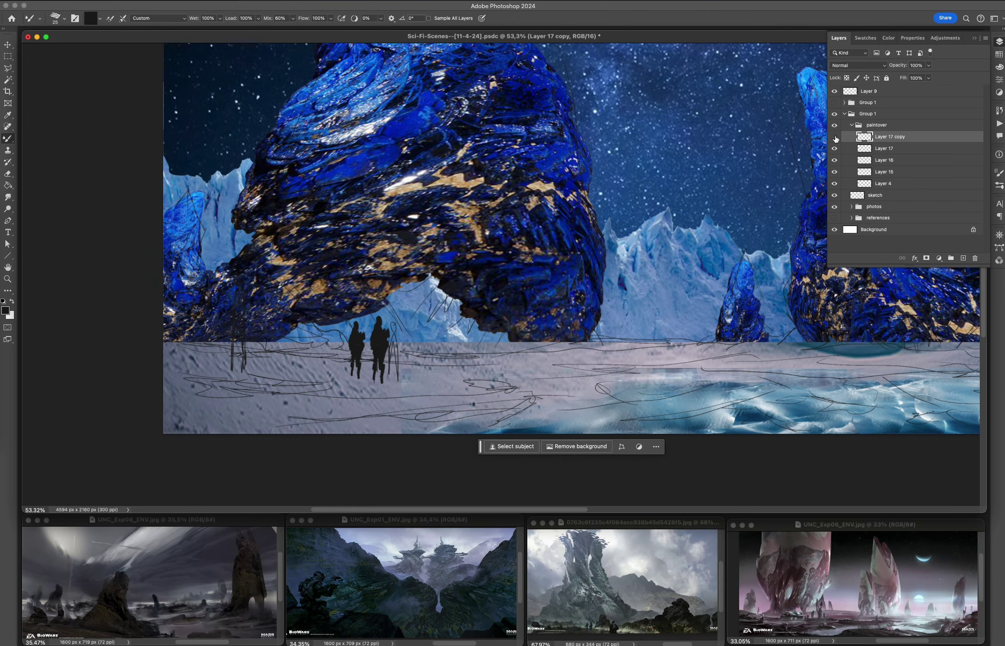
drag(356, 356, 426, 356)
scroll(426, 356, down, 3)
Step: Hide the sketch layer and expand the photos group
click(834, 195)
click(851, 206)
click(834, 212)
Step: Adjust the starry-sky layer to hue −8, saturation −15 and lightness about −21, and tune its color balance
click(858, 223)
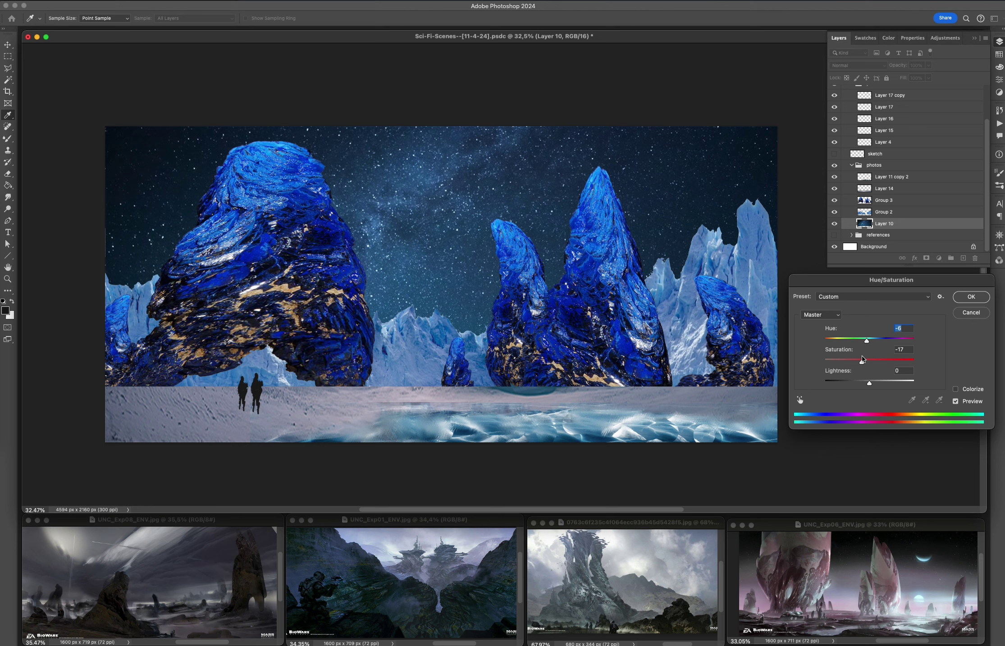
drag(862, 359, 855, 359)
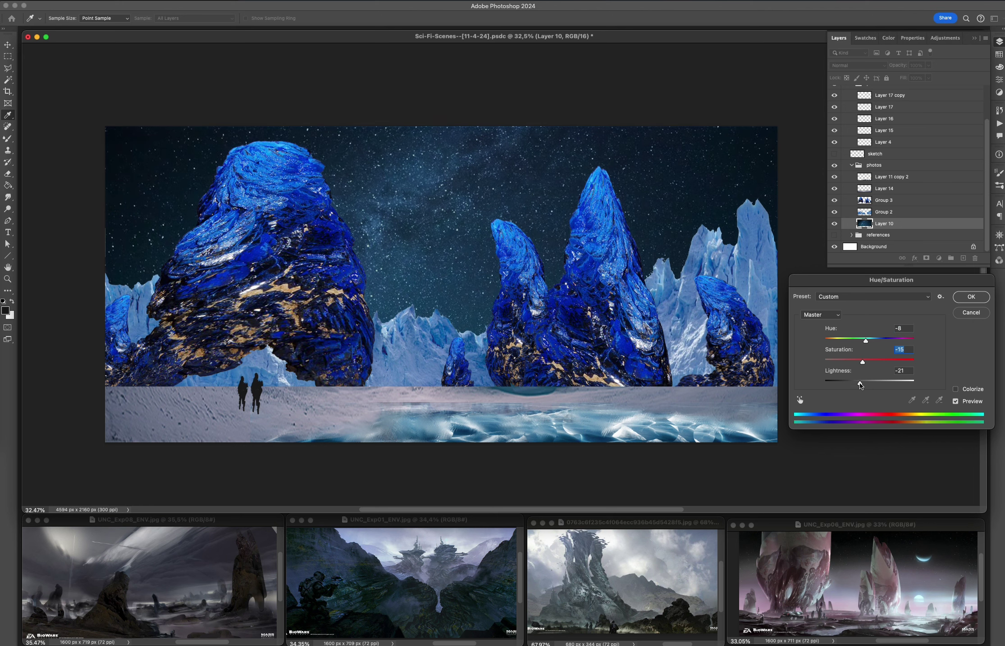
key(Return)
key(ctrl+b)
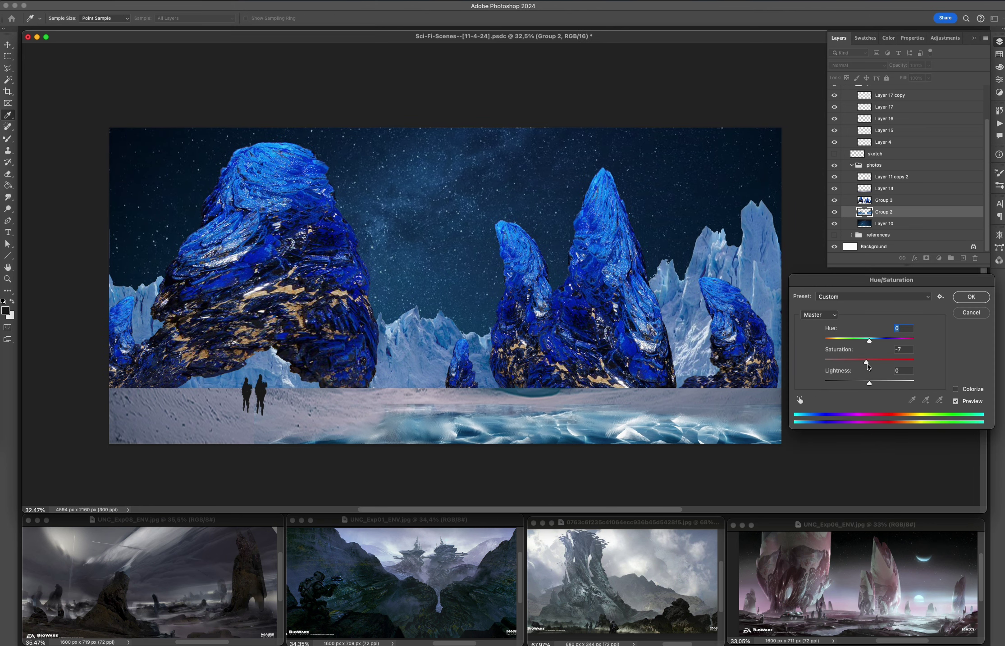
Step: Reduce the glacier layer's saturation to about −7 and adjust its color balance
key(Return)
key(ctrl+b)
drag(868, 370, 876, 377)
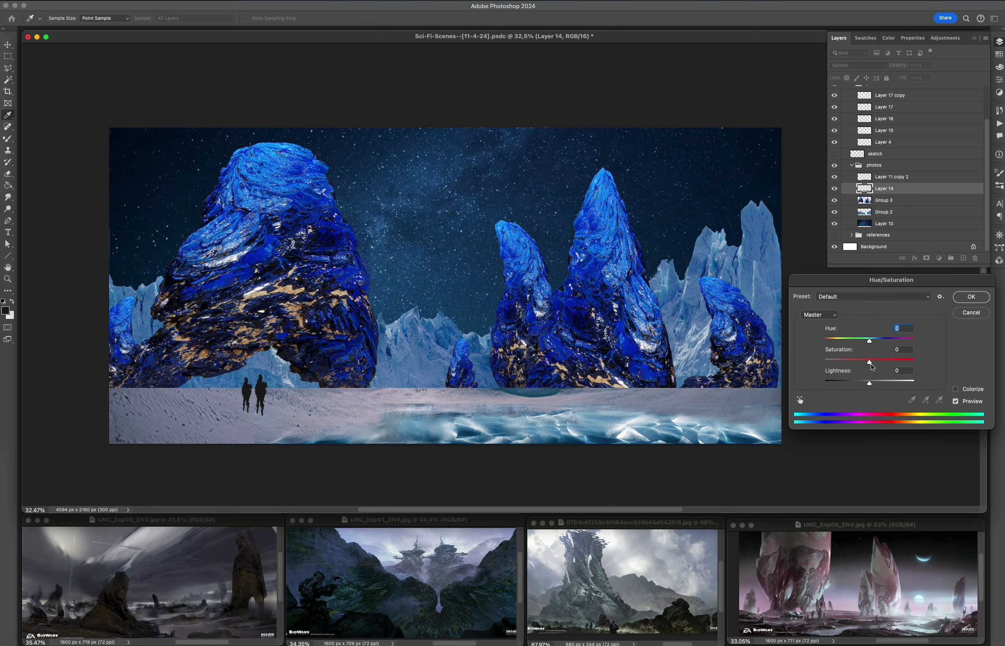
Step: Adjust the snow ground layer's Hue/Saturation and shift its color balance toward blue
drag(896, 366, 876, 370)
key(Return)
key(ctrl+b)
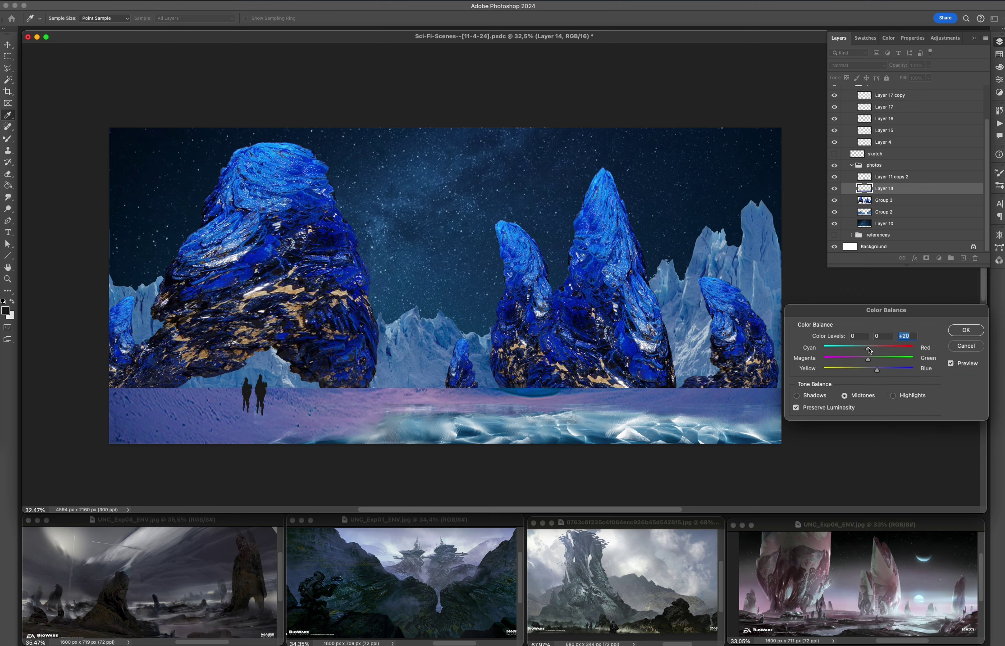
click(962, 331)
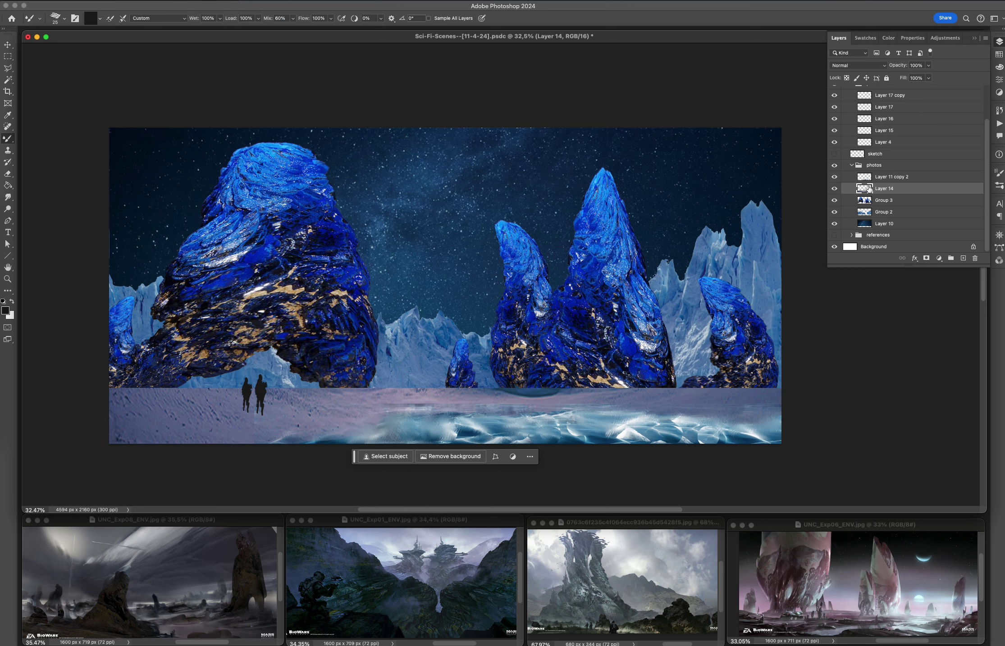
Step: Recolor the foreground ice layer to a darker, deeper blue with Hue/Saturation and Color Balance
key(alt+bracketright)
key(ctrl+u)
mouse_move(897, 366)
mouse_down()
mouse_move(840, 341)
mouse_move(872, 343)
mouse_move(882, 372)
mouse_up()
key(Return)
key(ctrl+b)
key(Return)
Step: Adjust the merged blue rocks' Hue/Saturation and shift their midtone color balance to about +27 blue
key(alt+bracketleft)
key(alt+bracketleft)
key(ctrl+u)
key(Return)
key(ctrl+b)
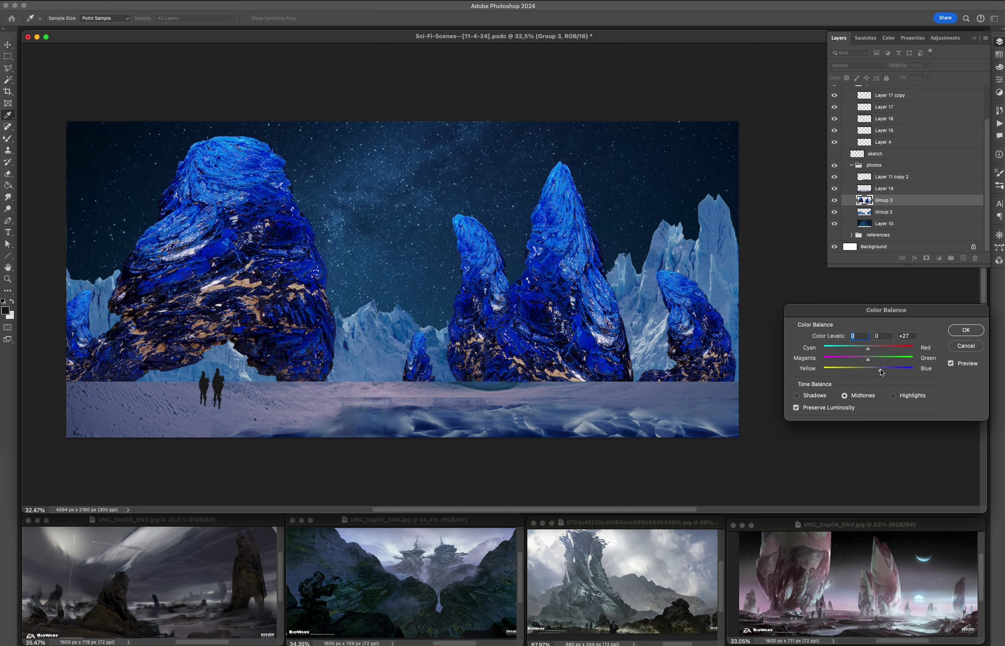
key(Return)
Step: Collapse the photos group and save the document
click(851, 165)
key(b)
key(ctrl+s)
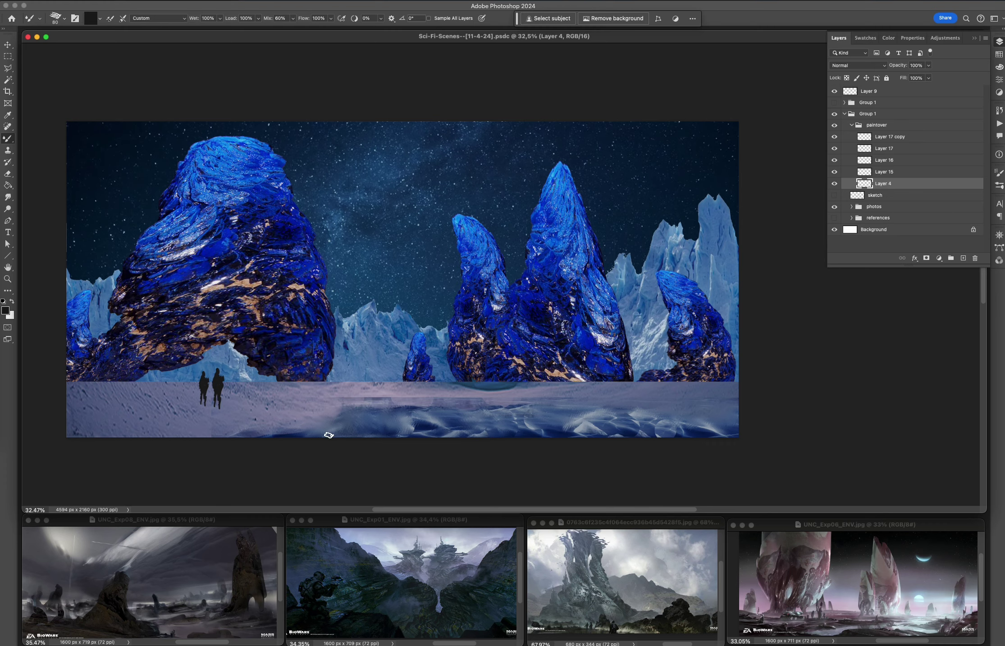
Step: Sample the snow color and paint over the hard seam between snow and ice on the paintover group's Layer 4
key(e)
scroll(728, 326, up, 1)
alt+click(399, 383)
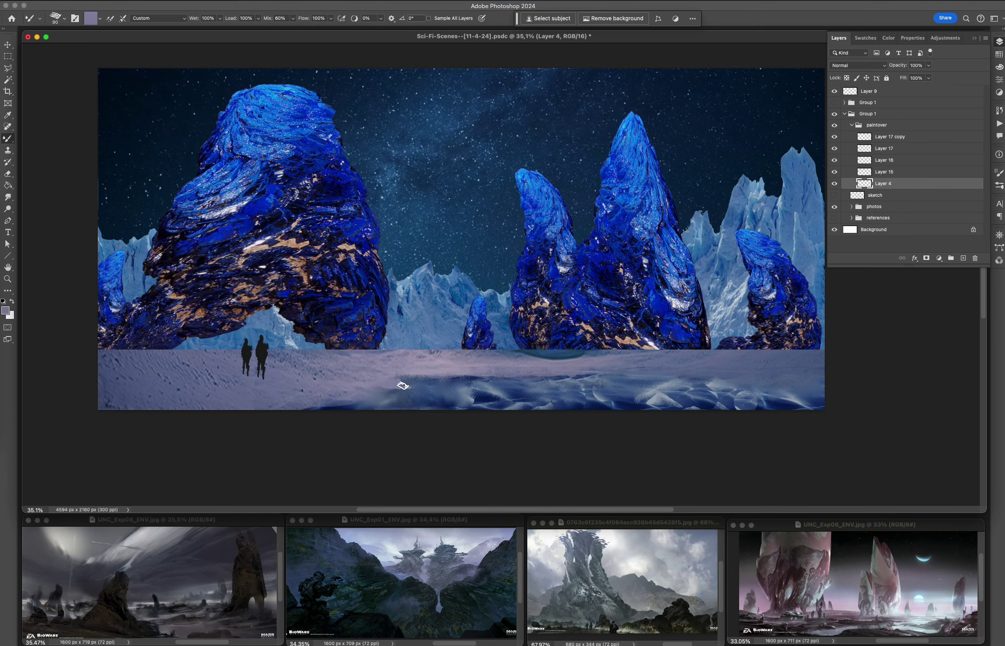
key(bracketright)
key(bracketright)
scroll(373, 391, right, 5)
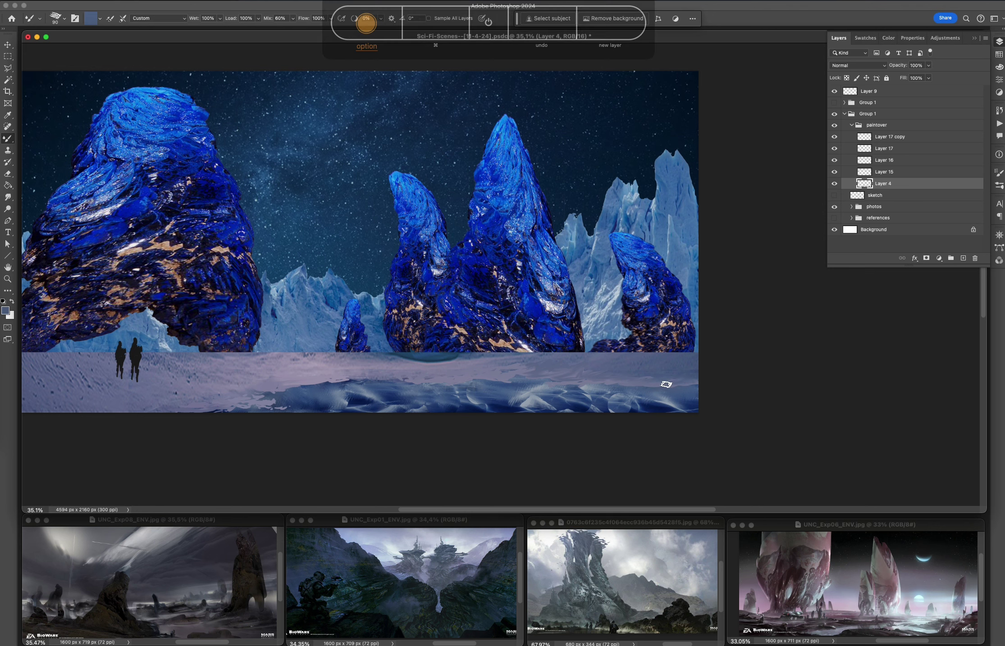
Step: Flip the canvas horizontally and paint sampled snow color over the teal patch along the base of the rocks
scroll(621, 379, down, 1)
key(shift+h)
alt+click(788, 379)
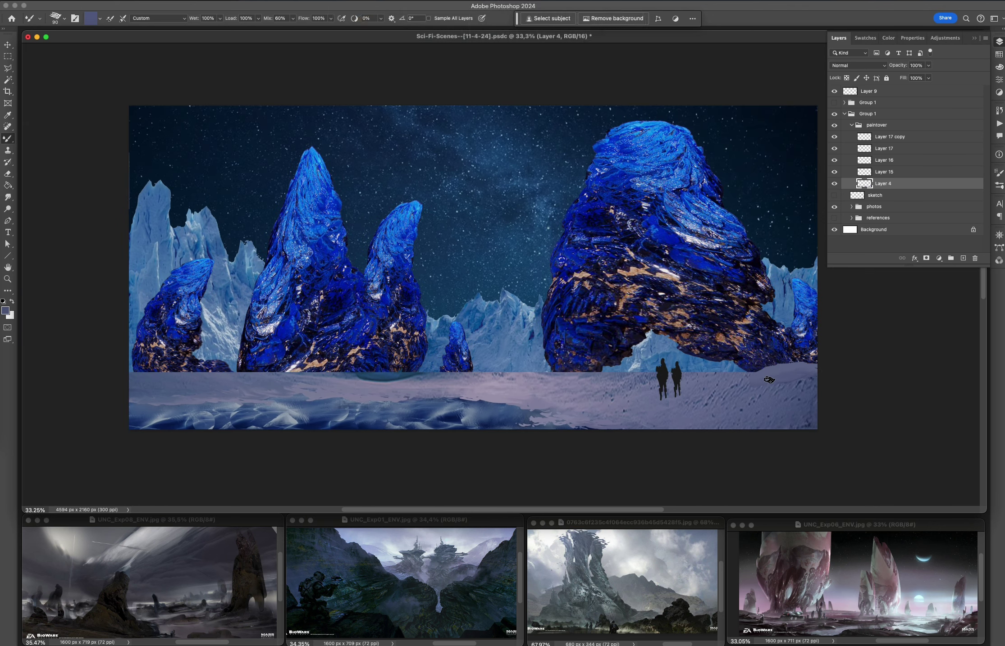
drag(360, 377, 427, 376)
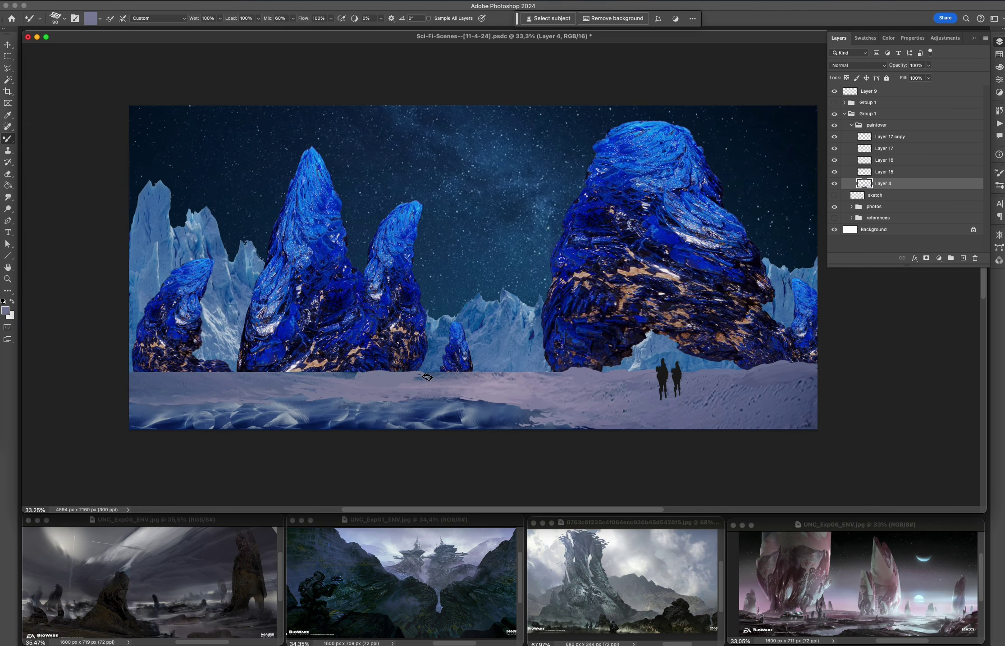
Step: Flip the canvas horizontally and paint snow color over the remaining seam at the base of the blue rocks on Layer 4
key(shift+h)
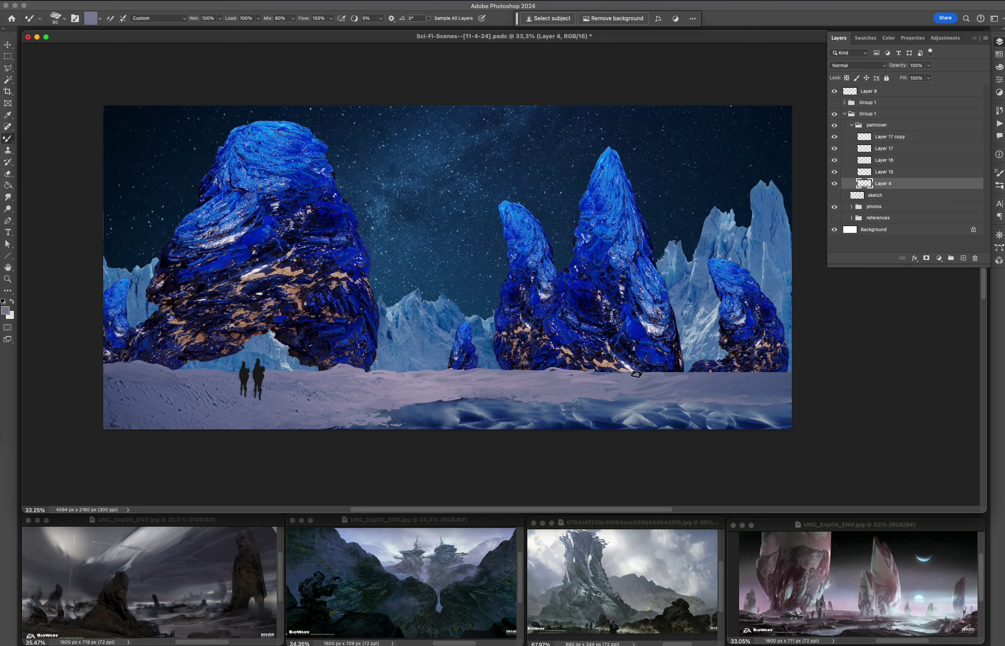
drag(637, 374, 554, 376)
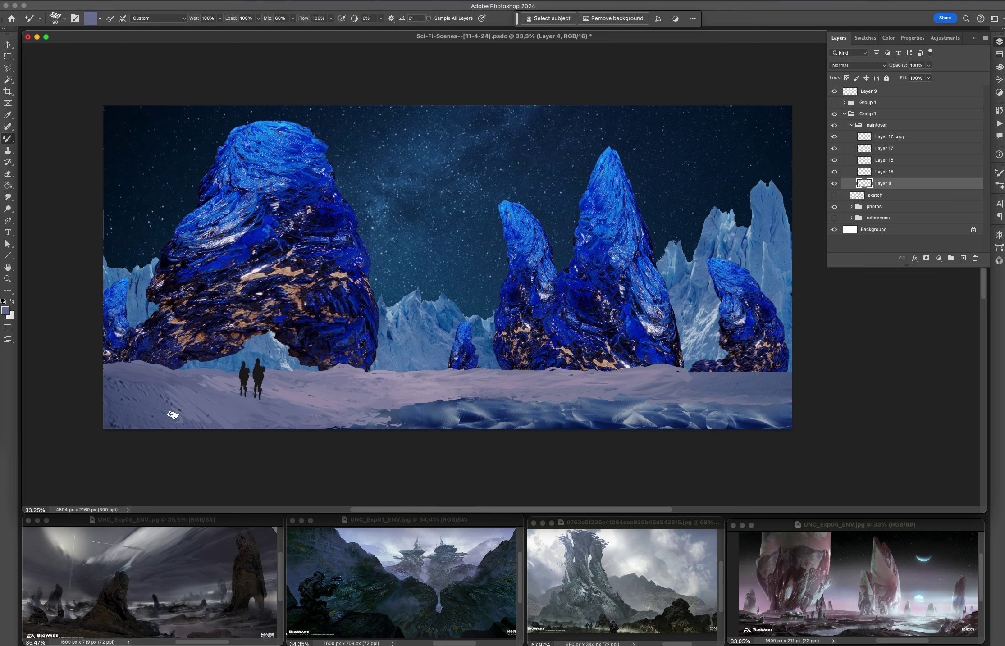
key(shift+h)
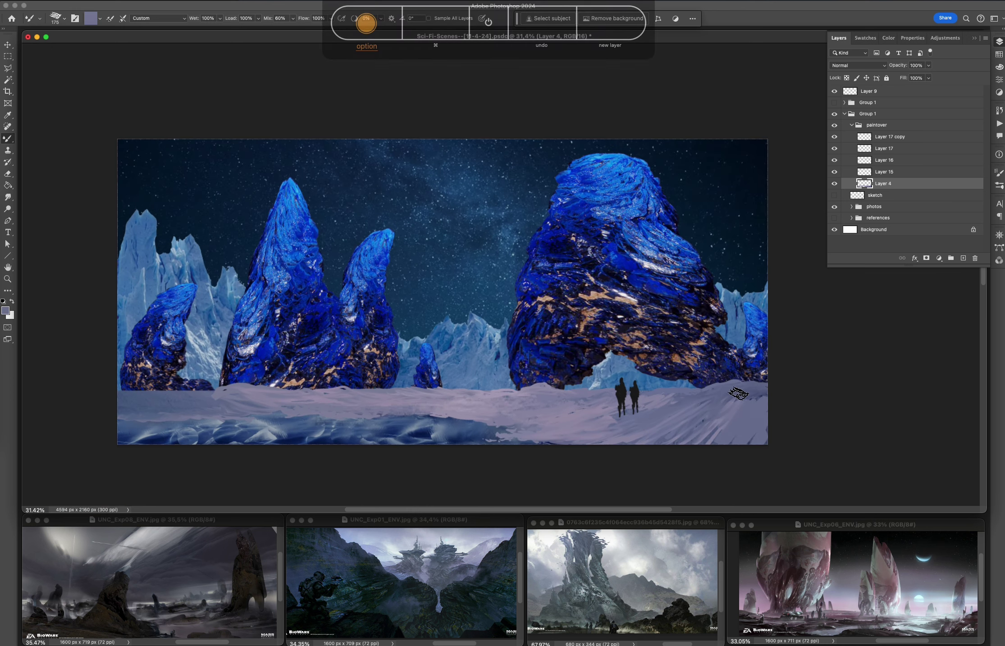
Step: Paint snow drifts and strokes across the foreground ground on Layer 4 and save the document
scroll(382, 305, up, 2)
drag(166, 403, 227, 385)
key(shift+h)
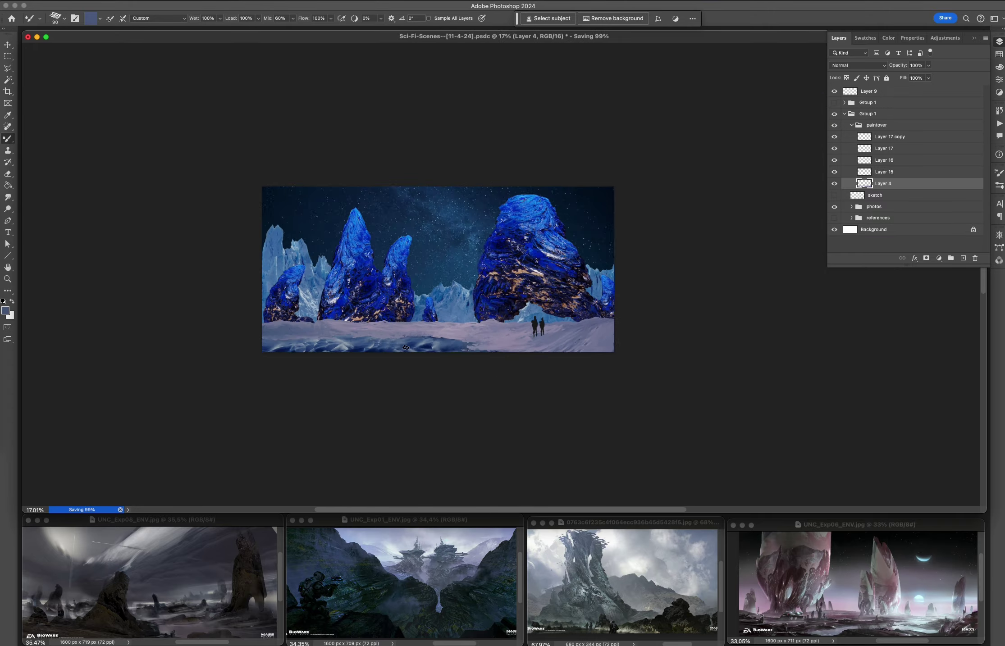
key(super+s)
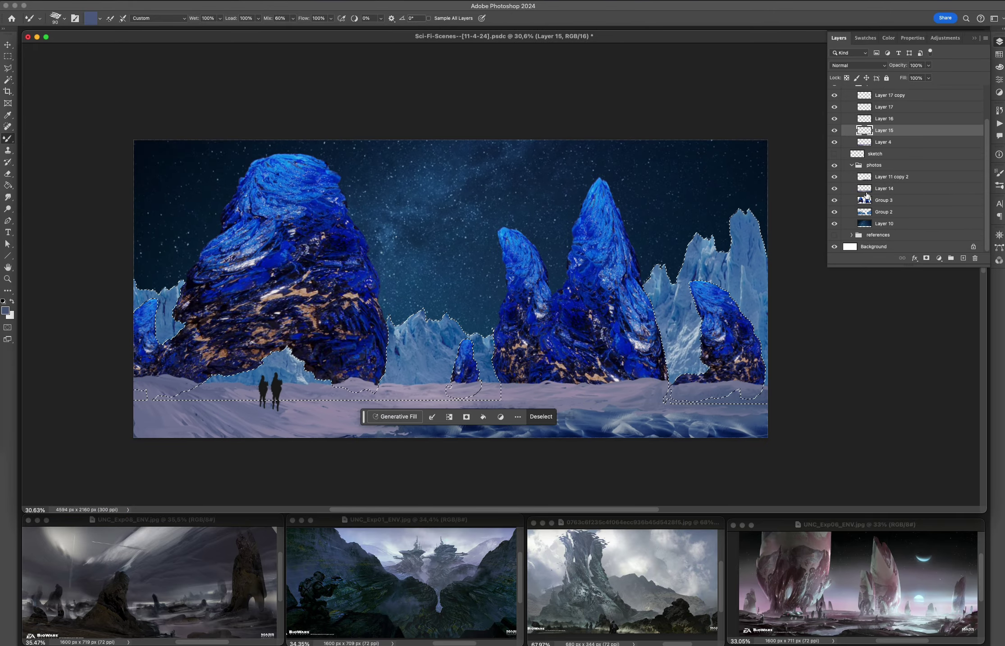
Step: Load the glaciers as a selection on Layer 15, paint pale blue mist along their base and set the layer to Screen
key(shift+alt+s)
scroll(633, 352, down, 2)
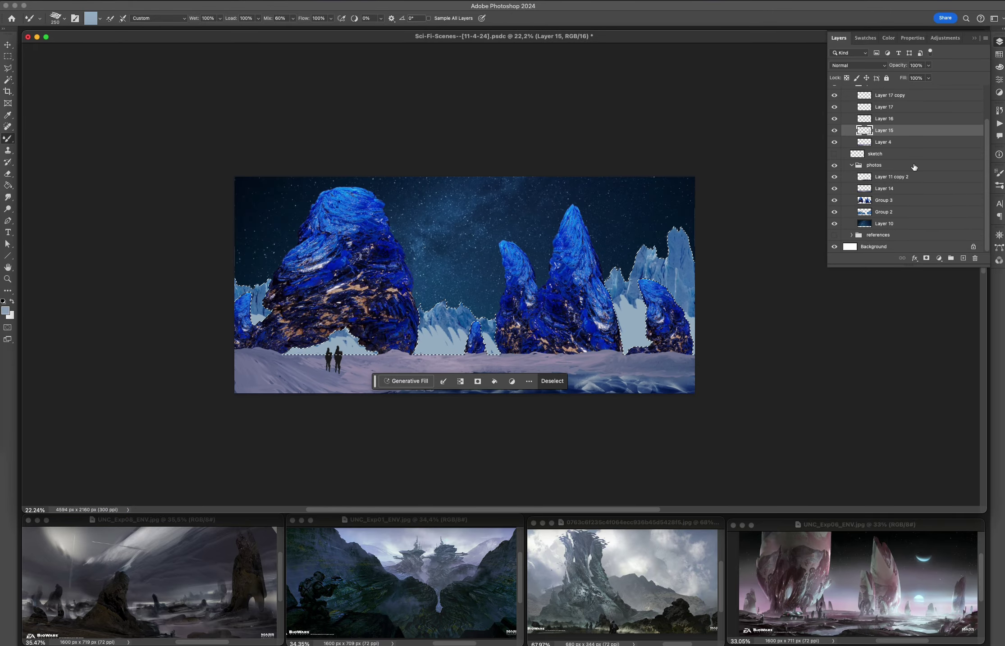
scroll(320, 347, right, 3)
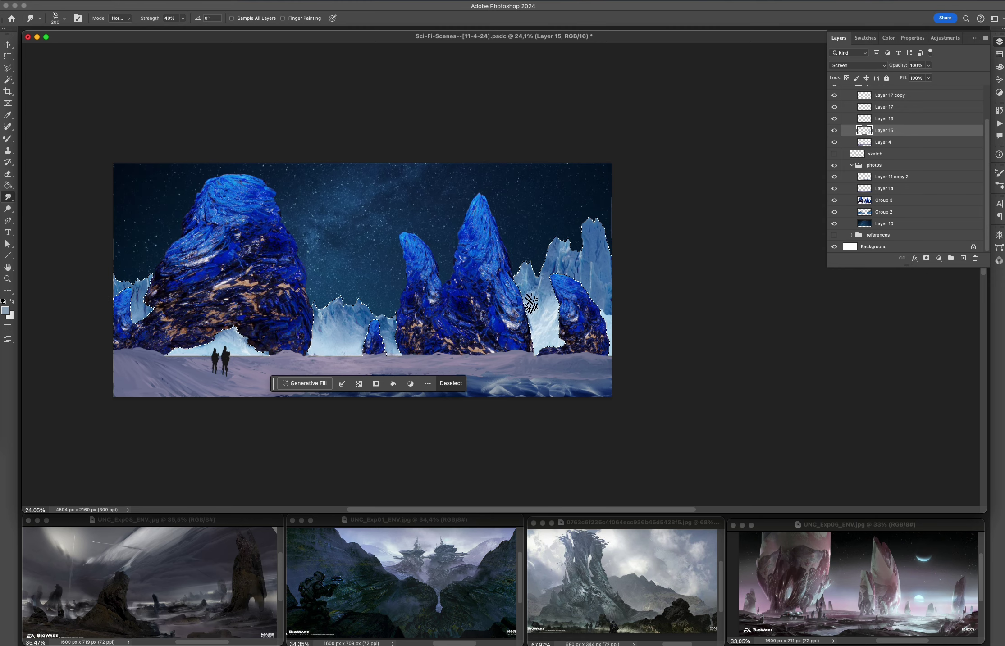
Step: Deselect the glaciers and set the opacity of the mist on Layer 15 to 70%
key(super+d)
scroll(451, 315, down, 1)
key(b)
key(7)
scroll(546, 281, up, 2)
scroll(456, 352, up, 3)
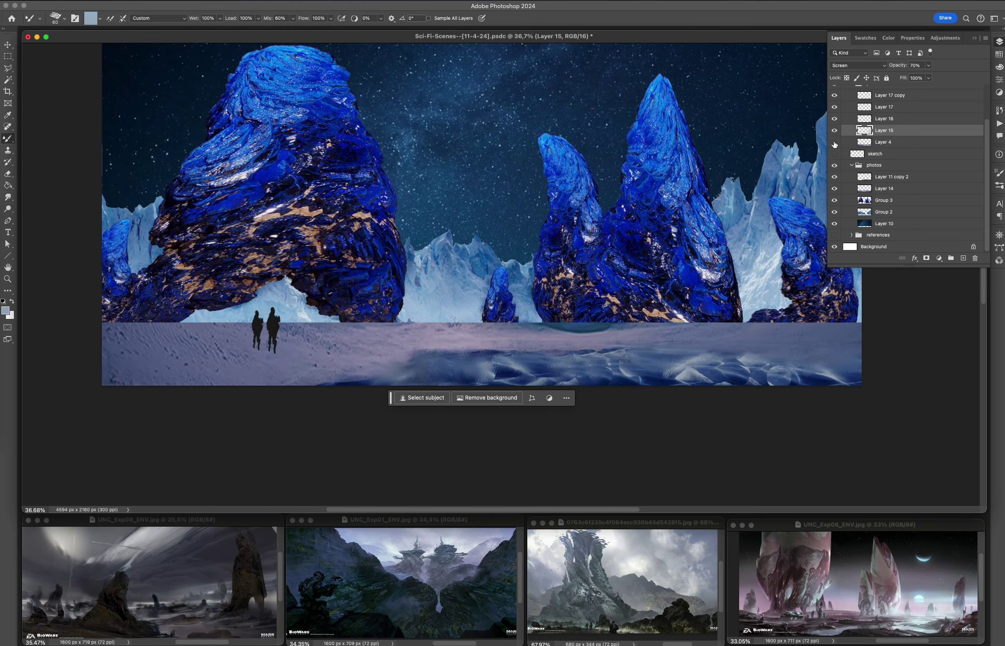
Step: Reduce the brush size and paint the two figures' cast shadows on the snow on Layer 4
key(alt+bracketleft)
key(bracketleft)
key(bracketleft)
key(bracketleft)
key(bracketleft)
key(bracketleft)
key(bracketleft)
key(bracketleft)
key(bracketleft)
key(bracketleft)
scroll(308, 334, down, 1)
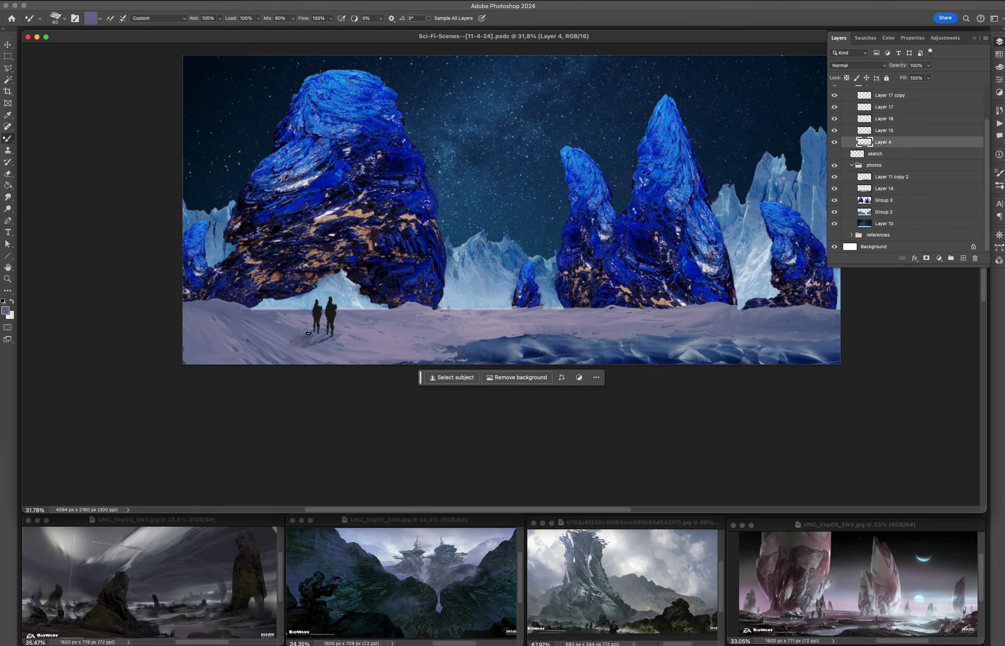
key(bracketleft)
scroll(299, 343, up, 3)
Step: Touch up the two figures in black and delete Layer 17 from the paintover group
key(alt+bracketright)
key(alt+bracketright)
key(alt+bracketright)
scroll(360, 338, up, 2)
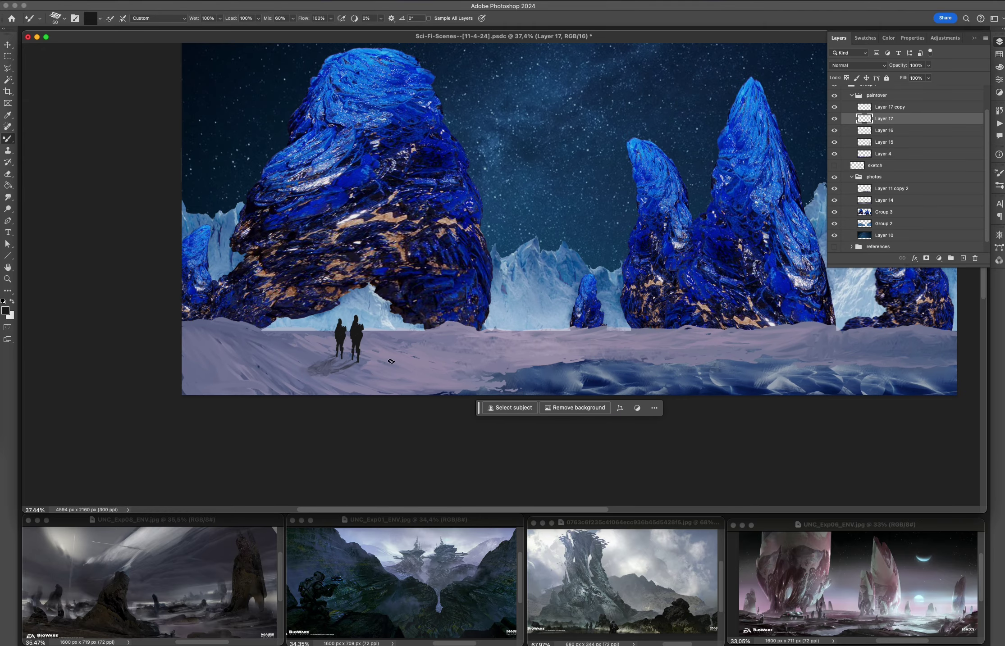
scroll(361, 338, right, 5)
drag(372, 301, 370, 336)
scroll(370, 336, up, 1)
key(Delete)
Step: Paint glowing orange veins along the lower parts of the blue rocks on the Screen-mode Layer 16
alt+click(264, 229)
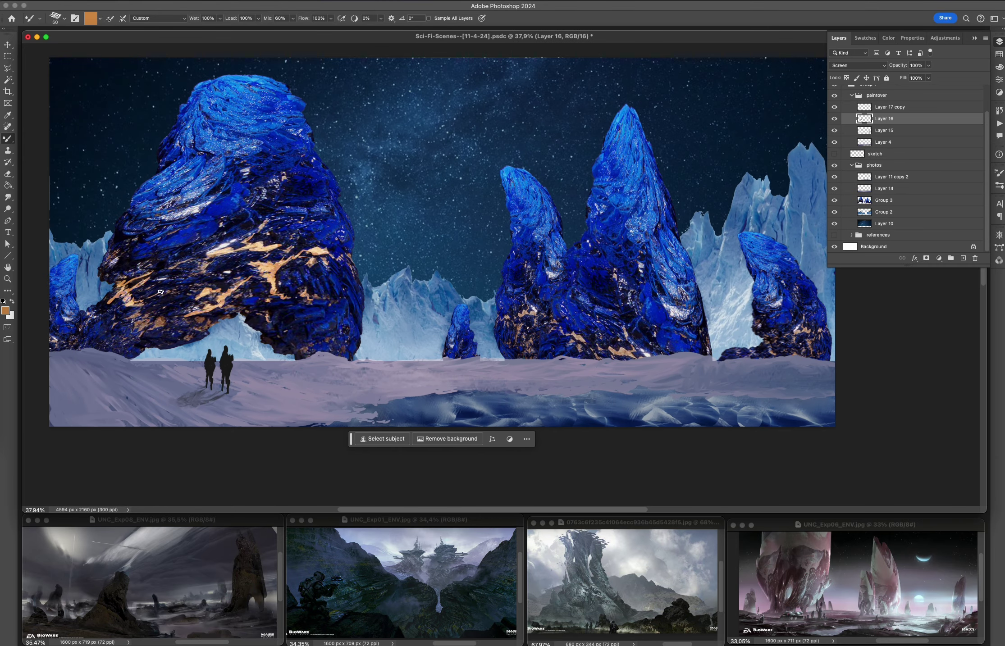
scroll(220, 312, right, 5)
scroll(220, 312, down, 3)
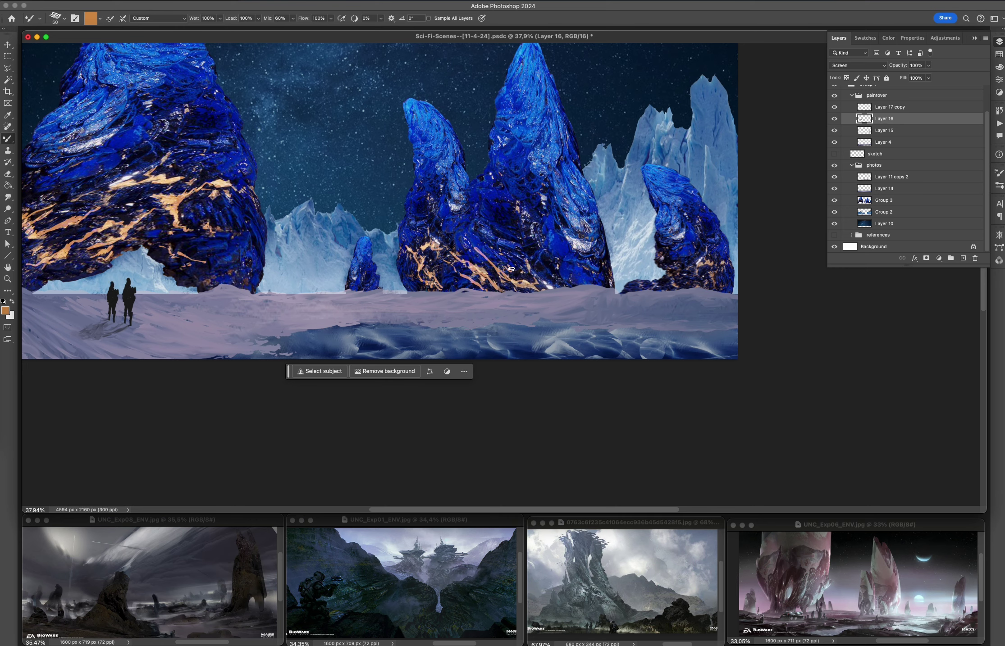
Step: Duplicate the orange veins, save, apply a 23.3-pixel Gaussian Blur to the original Layer 16, and duplicate the blurred glow
key(ctrl+j)
key(ctrl+0)
key(ctrl+s)
key(ctrl+alt+f)
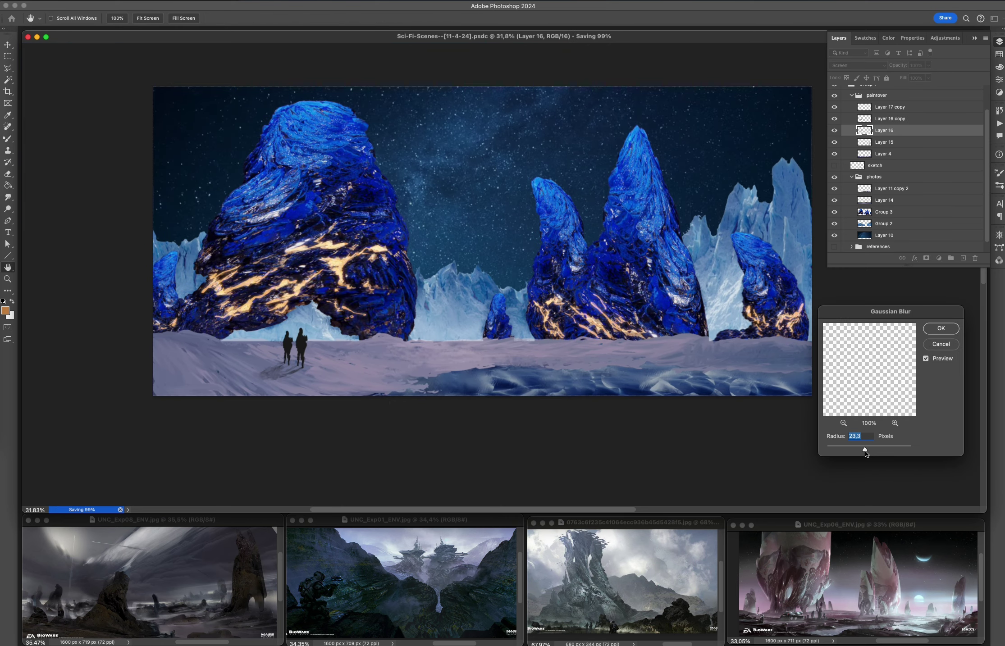
key(Return)
key(ctrl+j)
scroll(286, 302, down, 2)
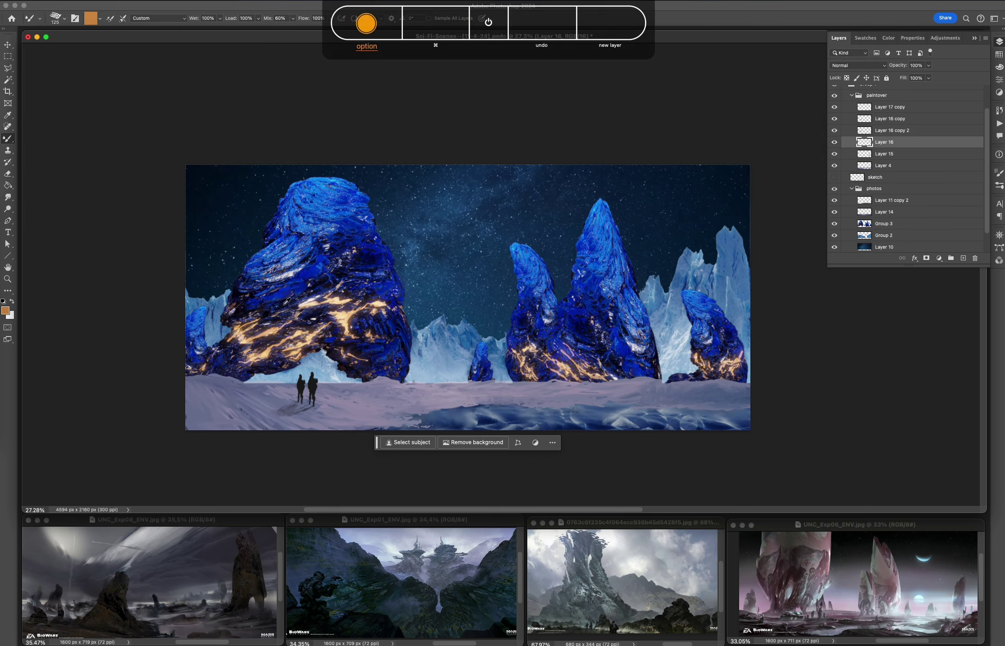
Step: Sample dark navy from the rock and paint shadows around the glowing veins on the large arch rock on Layer 16
alt+click(224, 369)
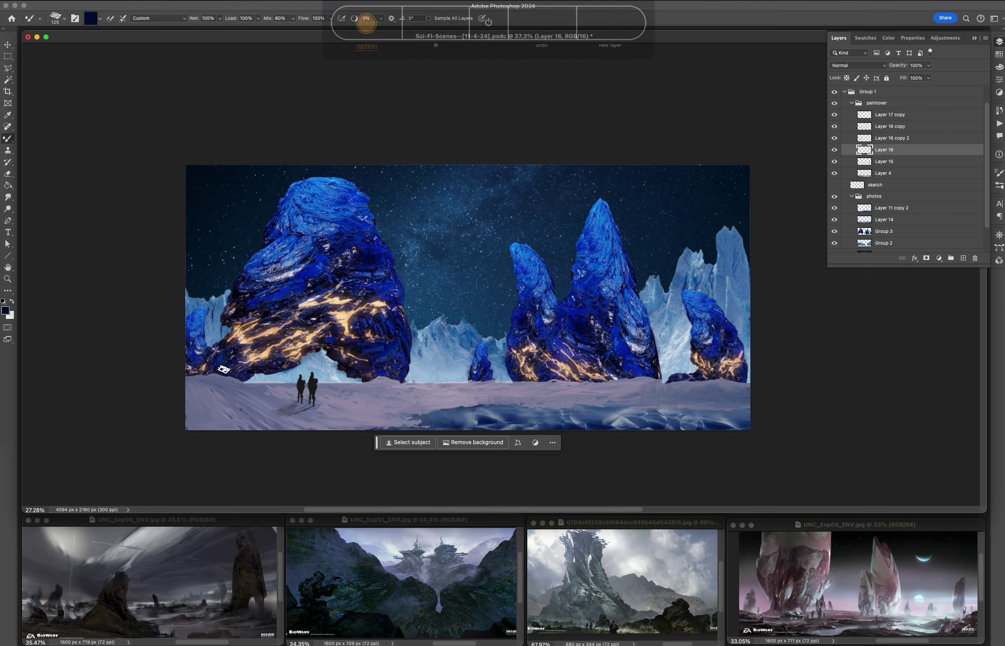
mouse_move(224, 369)
mouse_down()
mouse_move(277, 327)
mouse_move(351, 322)
mouse_move(356, 294)
mouse_move(241, 306)
mouse_move(275, 293)
mouse_up()
scroll(268, 301, down, 1)
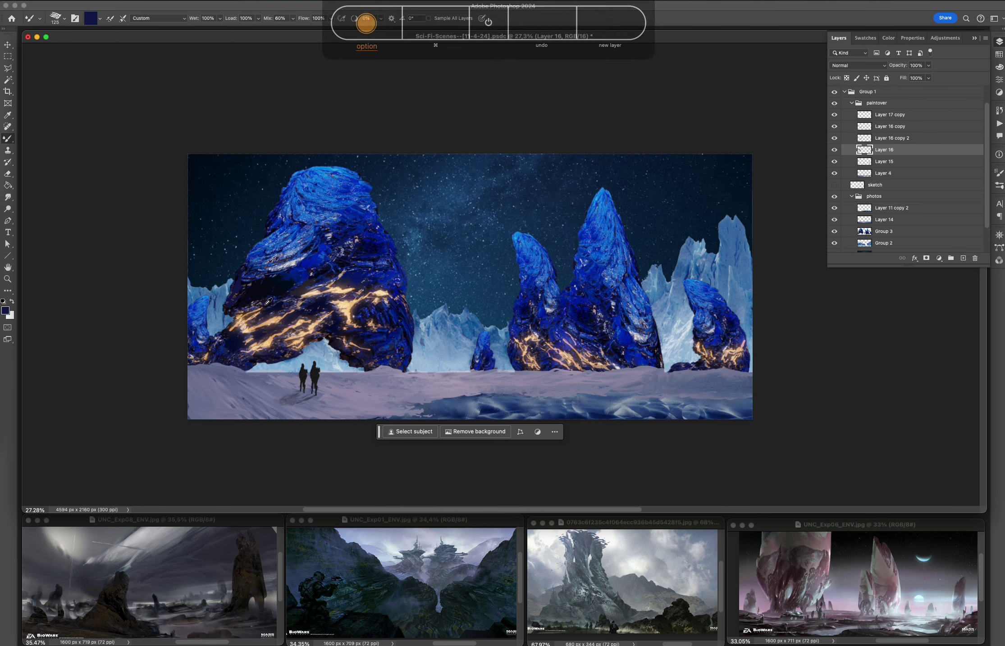
scroll(268, 301, up, 1)
Step: Try painting dark navy shadows over the two tall joined rocks on a new layer with a larger brush
key(ctrl+shift+alt+n)
key(bracketright)
key(bracketright)
key(bracketright)
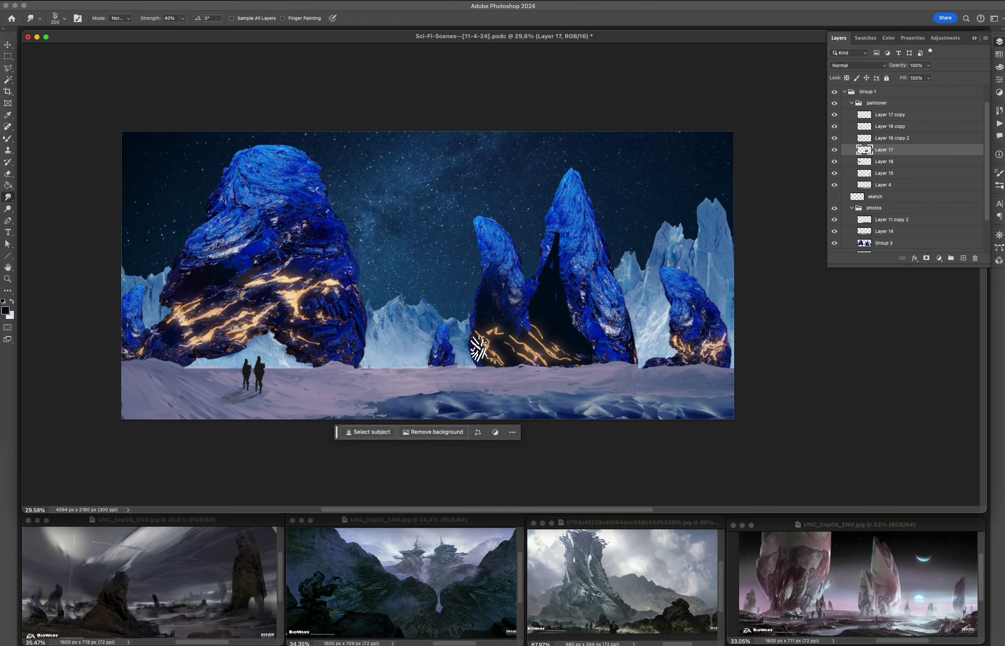
scroll(460, 201, down, 3)
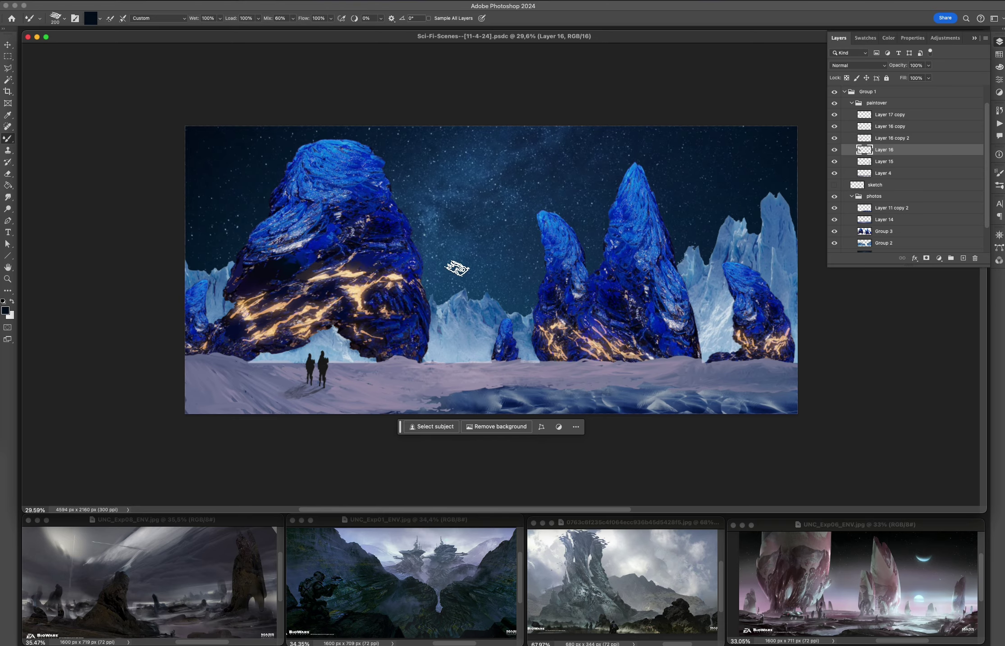
Step: Flip the canvas horizontally and desaturate the background glaciers with Hue/Saturation
key(h)
key(ctrl+u)
drag(869, 383, 860, 385)
key(Return)
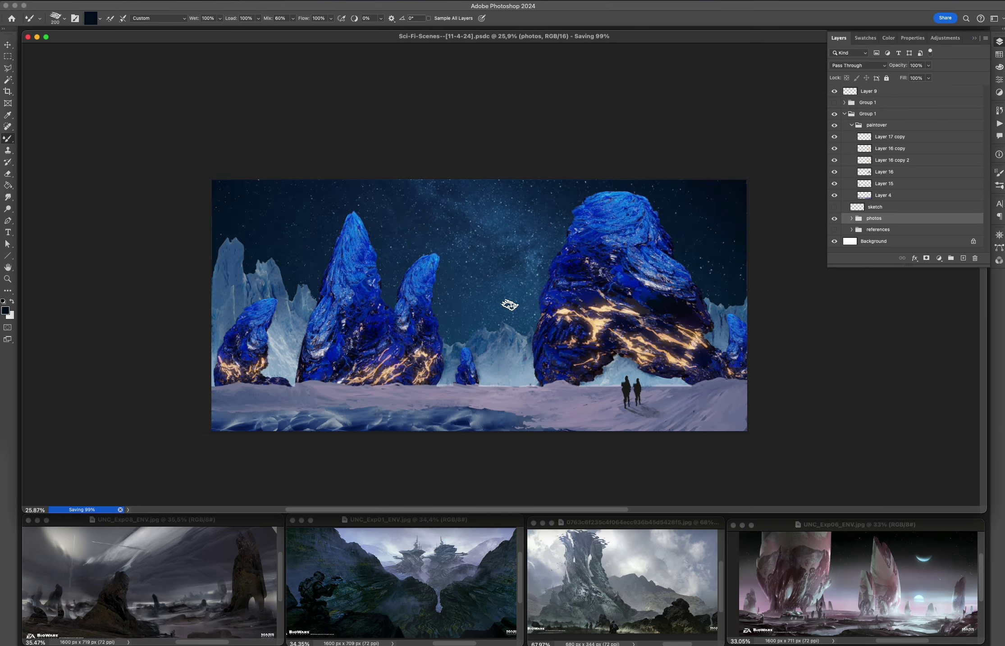
Step: Apply a Gaussian Blur of 70.7 pixels to the pale mist on Layer 15 and save the document
alt+click(447, 372)
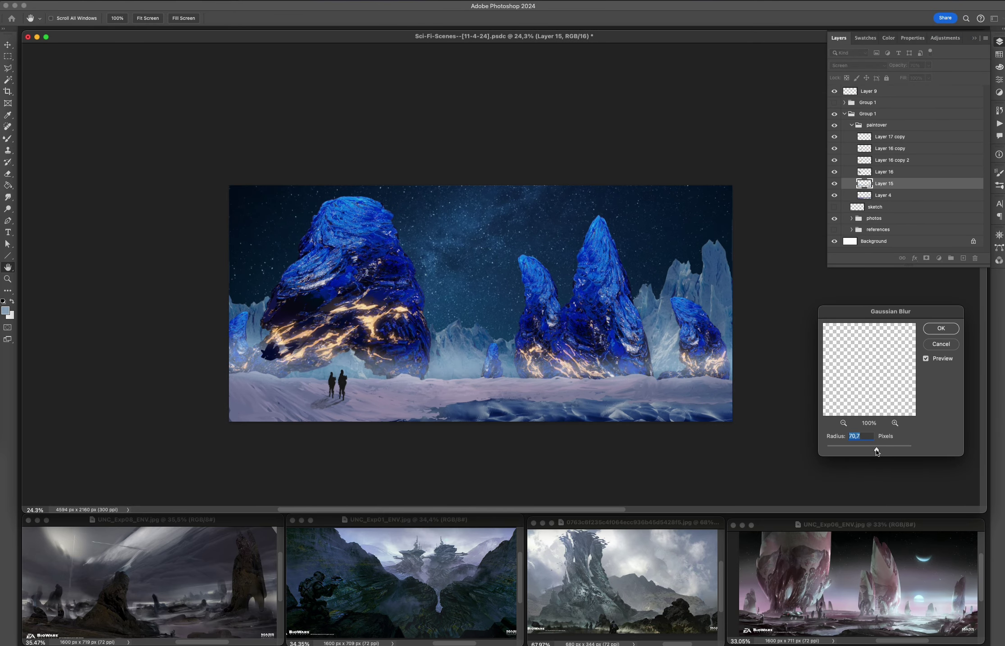
key(cmd+s)
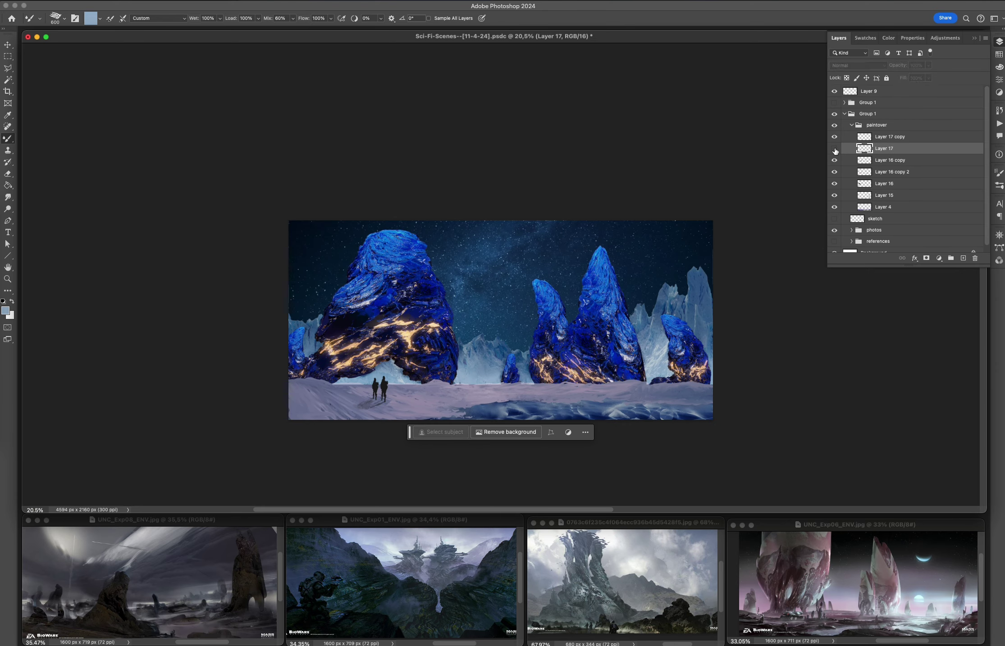
Step: Show the haze on Layer 17 and collapse the paintover group
click(834, 148)
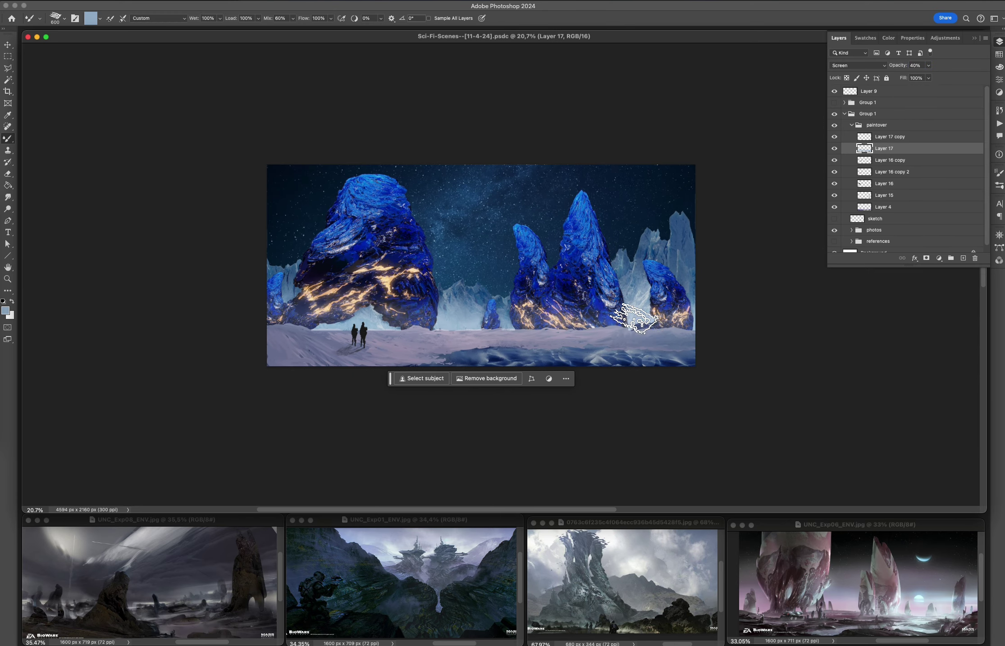
scroll(633, 319, up, 3)
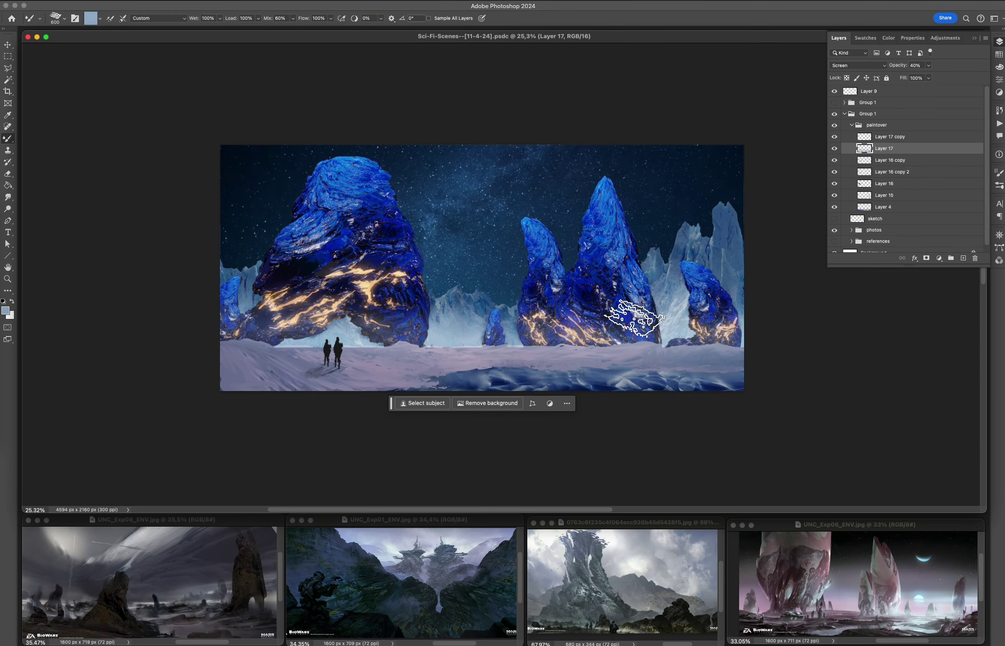
click(853, 128)
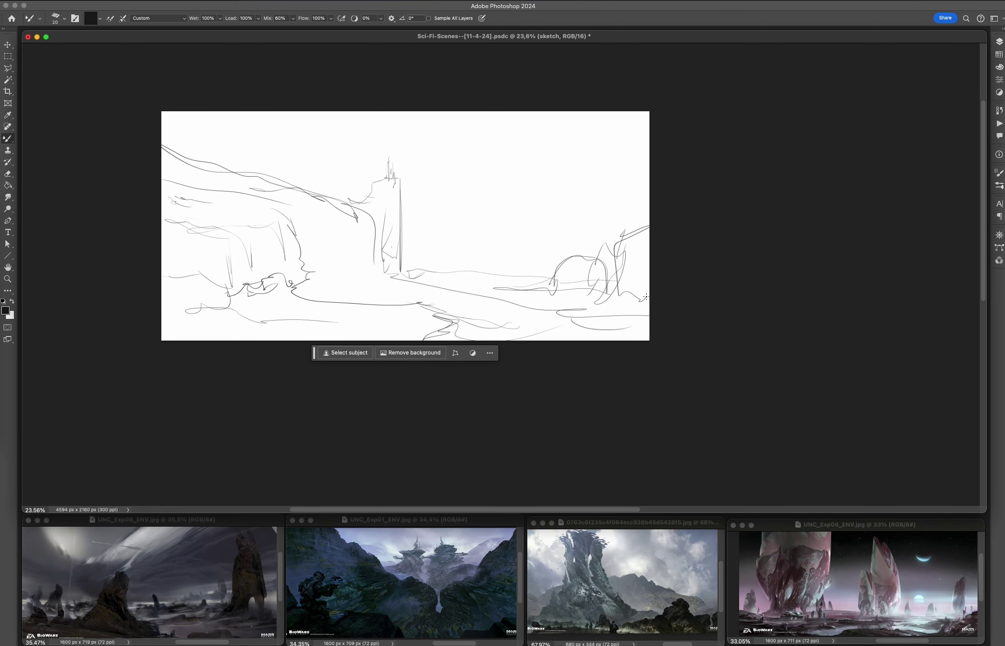
Step: Flip the new scene's canvas horizontally, sketch a distant mountain outline and details around the second tower's cliff, and save
key(ctrl+shift+h)
drag(169, 173, 197, 192)
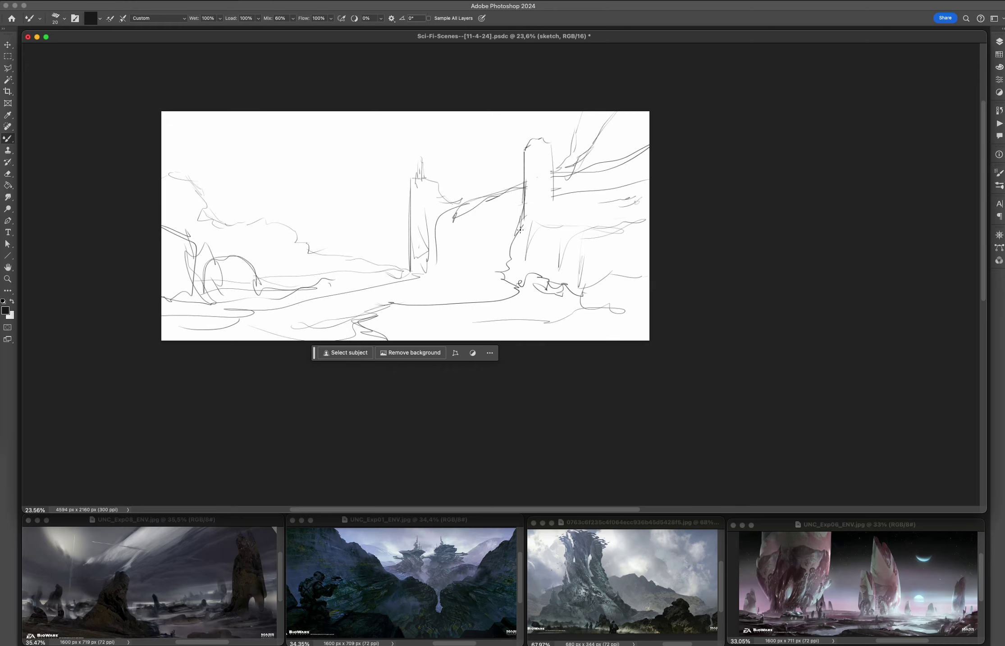
scroll(519, 230, up, 1)
drag(519, 234, 557, 211)
key(ctrl+s)
Step: Flip the sketch back and draw a dark rocky ledge in the foreground corner below the arch
key(ctrl+shift+h)
scroll(635, 333, up, 1)
mouse_move(684, 328)
mouse_down()
mouse_move(636, 337)
mouse_move(687, 322)
mouse_up()
scroll(612, 346, up, 2)
scroll(611, 346, down, 2)
scroll(611, 345, up, 1)
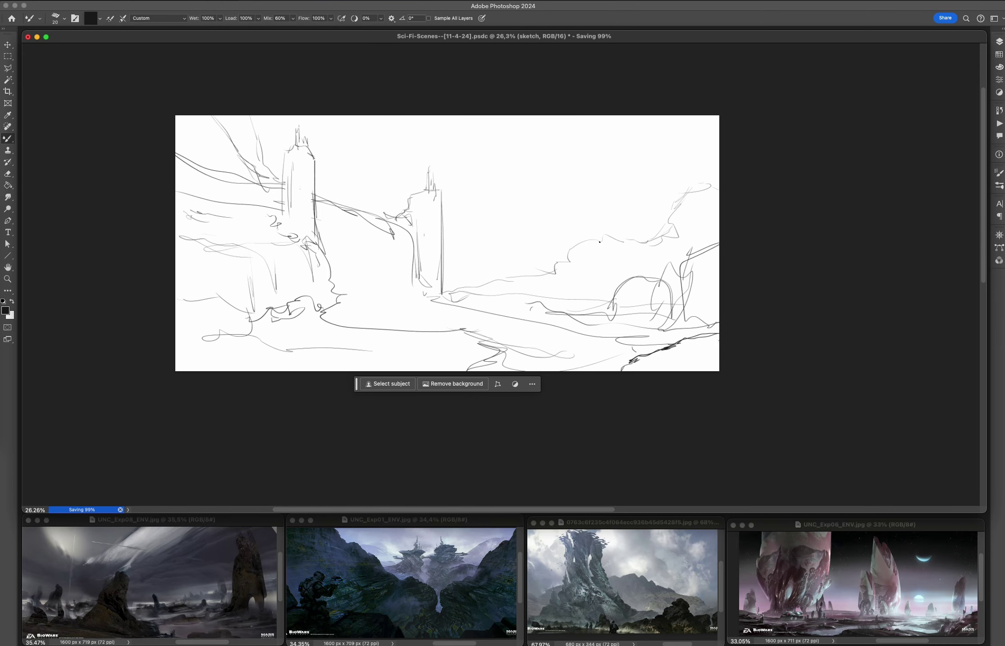
Step: Organize the imported photos in the photos group and scale vhp_img4280 to 70.89% beneath the sketched arch
key(F7)
shift+click(878, 154)
drag(877, 154, 874, 113)
scroll(446, 243, up, 1)
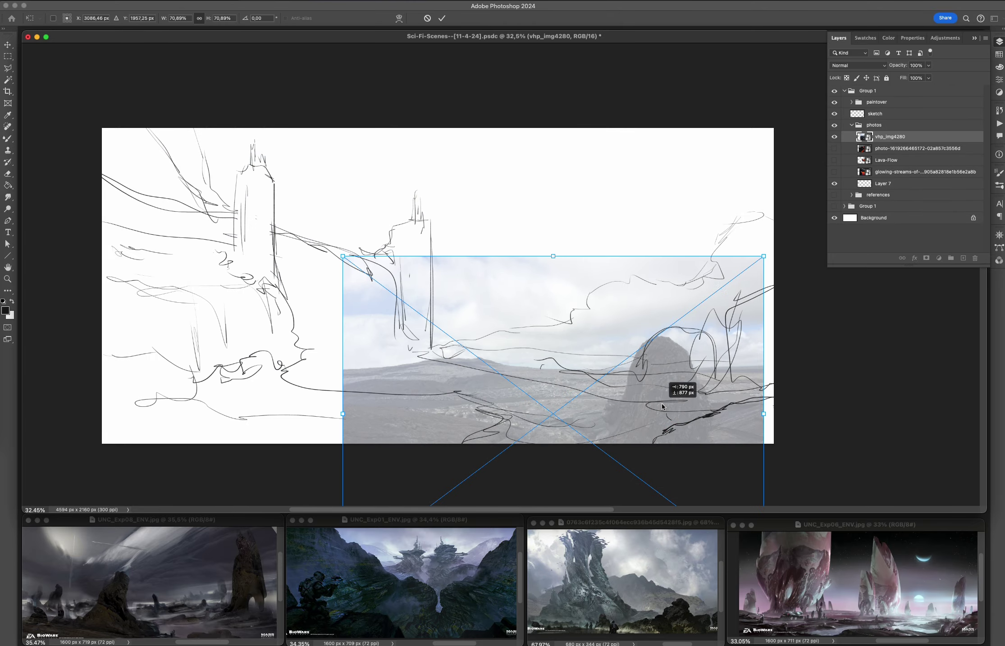
Step: Copy the cloudy sky from the erupting volcano photo to its own layer and position it across the canvas
click(864, 152)
key(ctrl+j)
key(ctrl+t)
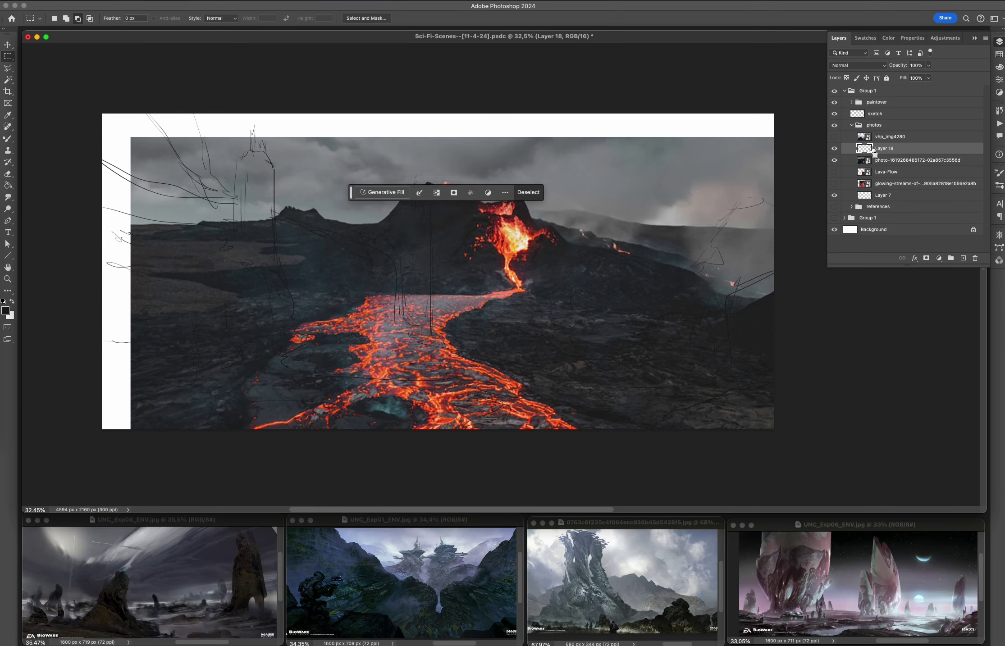
key(Return)
key(s)
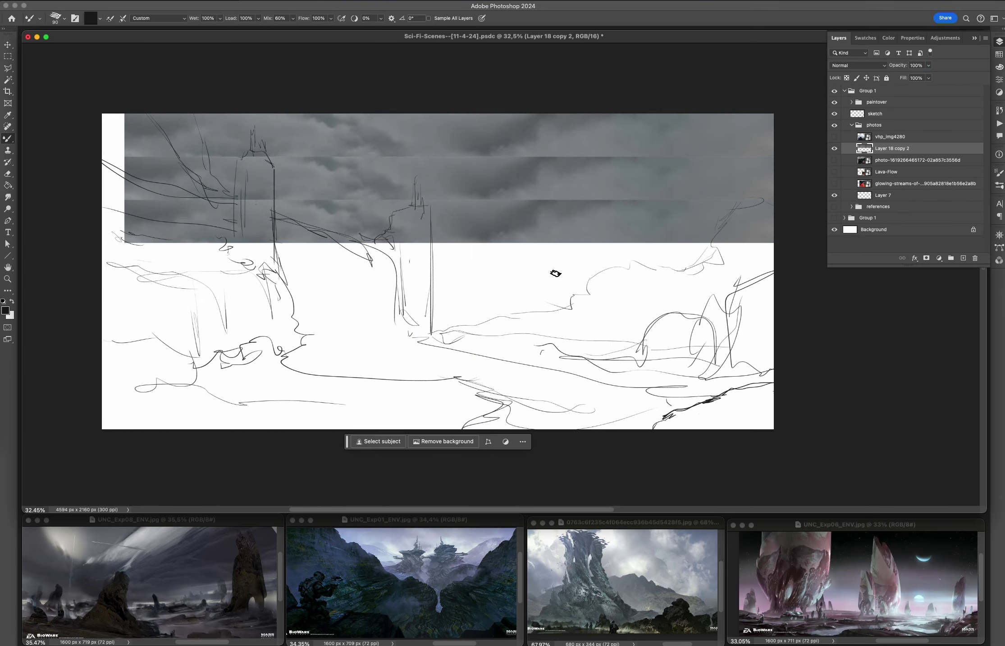
Step: Remove the stacked sky copies and extend the clouds of Layer 18 down to the sketched horizon with the Mixer Brush
key(Delete)
click(834, 148)
key(ctrl+z)
key(ctrl+z)
key(b)
mouse_move(539, 280)
mouse_down()
mouse_move(738, 173)
mouse_move(535, 300)
mouse_move(273, 178)
mouse_move(459, 187)
mouse_move(550, 168)
mouse_up()
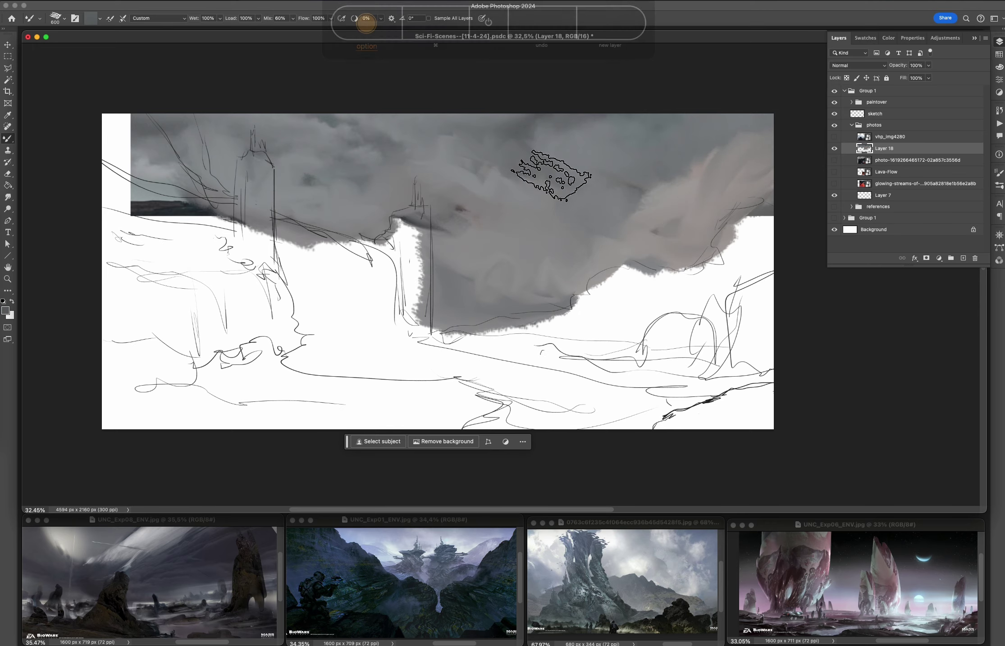
Step: Blend the sky with sampled gray, erase it from the sketched cliff and towers, and check it with the canvas flipped
alt+click(468, 273)
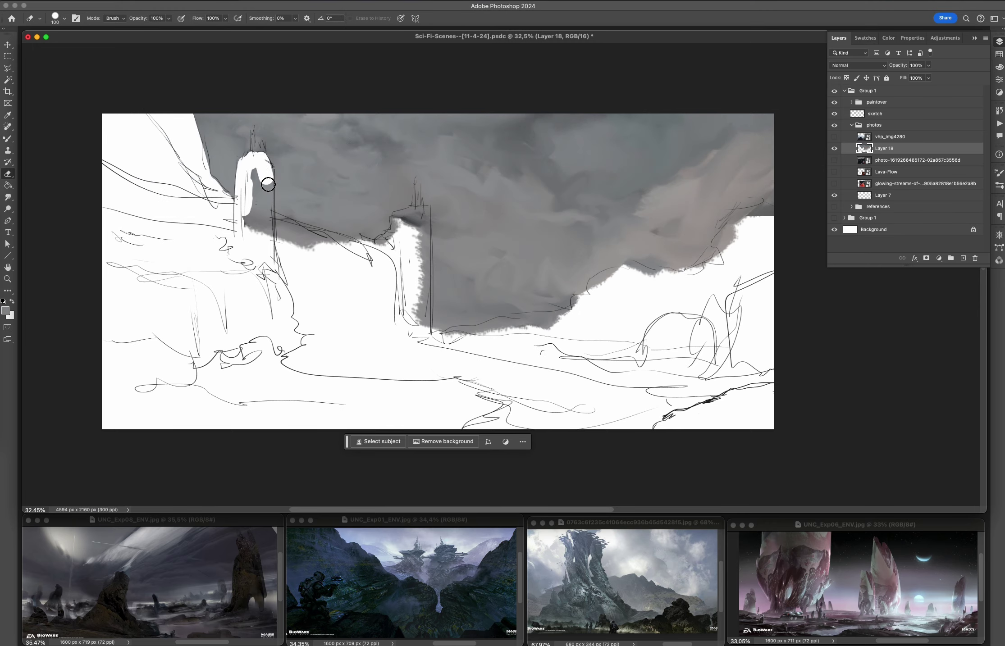
key(b)
scroll(604, 280, down, 3)
key(h)
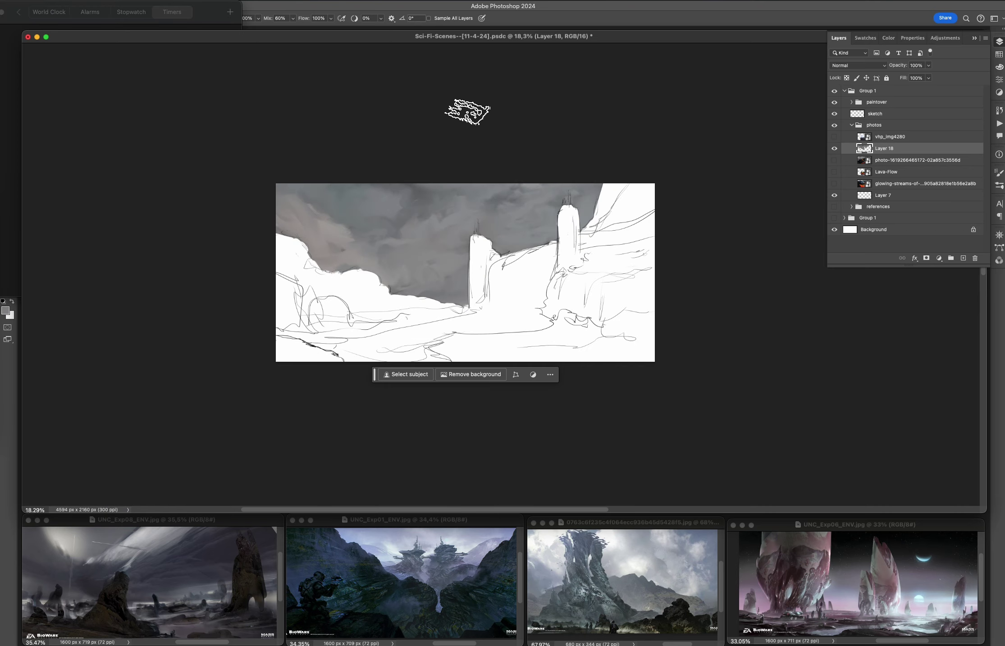
key(h)
scroll(467, 112, up, 2)
Step: Preview the glowing-streams lava photo under the sketch, show the erupting volcano photo instead and hide the sky on Layer 18
click(834, 183)
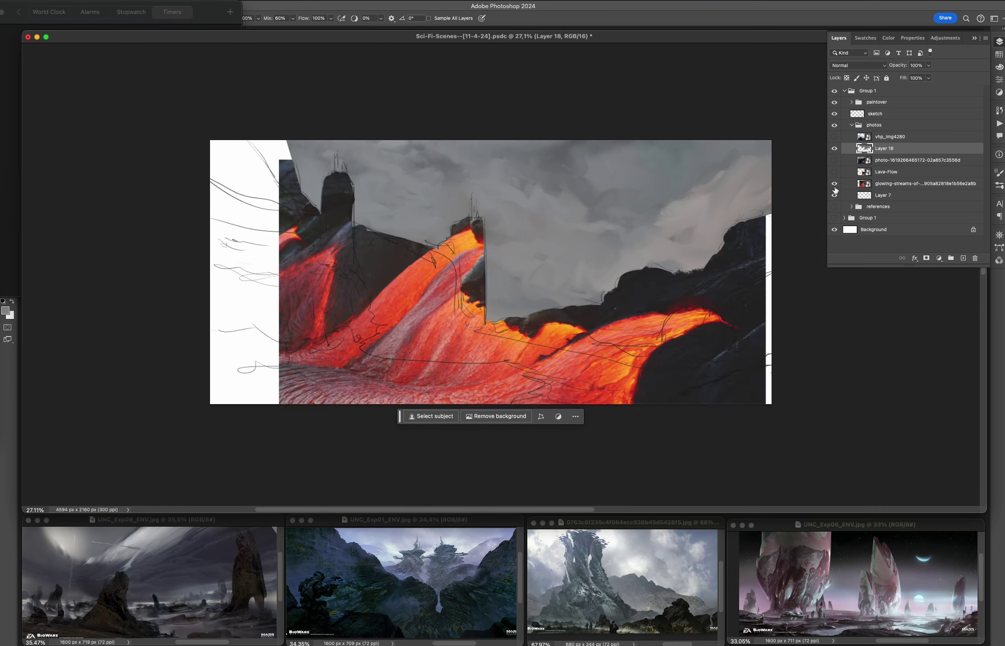
click(834, 160)
click(834, 149)
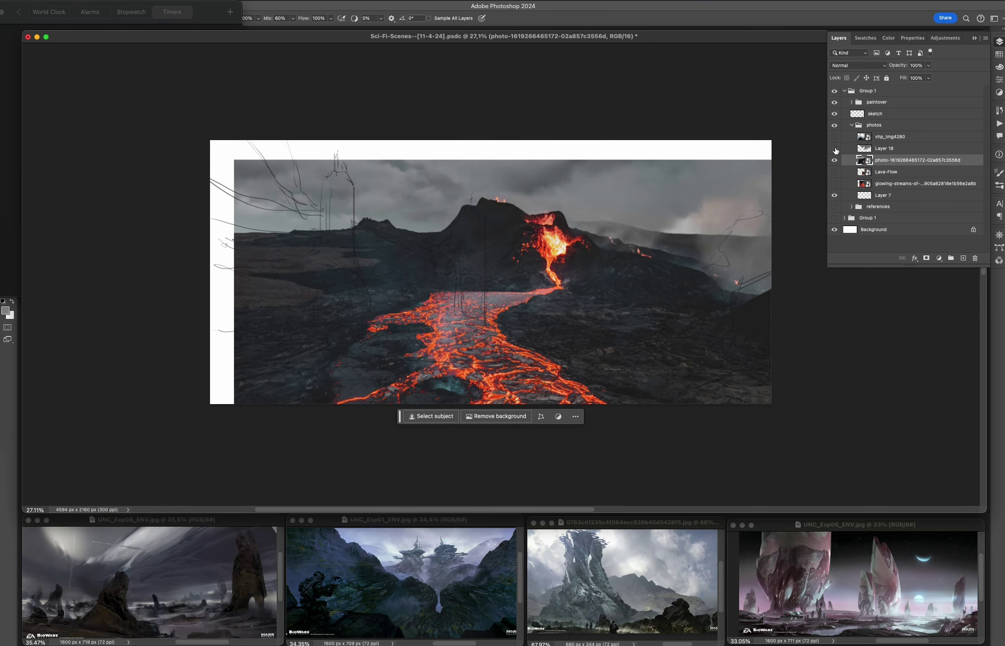
Step: Separate the dark lava-rock ground from the volcano photo onto its own layer and transform it to fill the lower canvas
double_click(561, 385)
key(s)
mouse_move(528, 280)
mouse_down()
mouse_move(583, 296)
mouse_move(434, 365)
mouse_move(348, 383)
mouse_move(527, 292)
mouse_up()
key(super+t)
key(Return)
Step: Set Layer 19 to 70% opacity, erase its ground along the sketched shoreline and lava river, and save
key(7)
scroll(184, 295, up, 1)
key(e)
key(super+s)
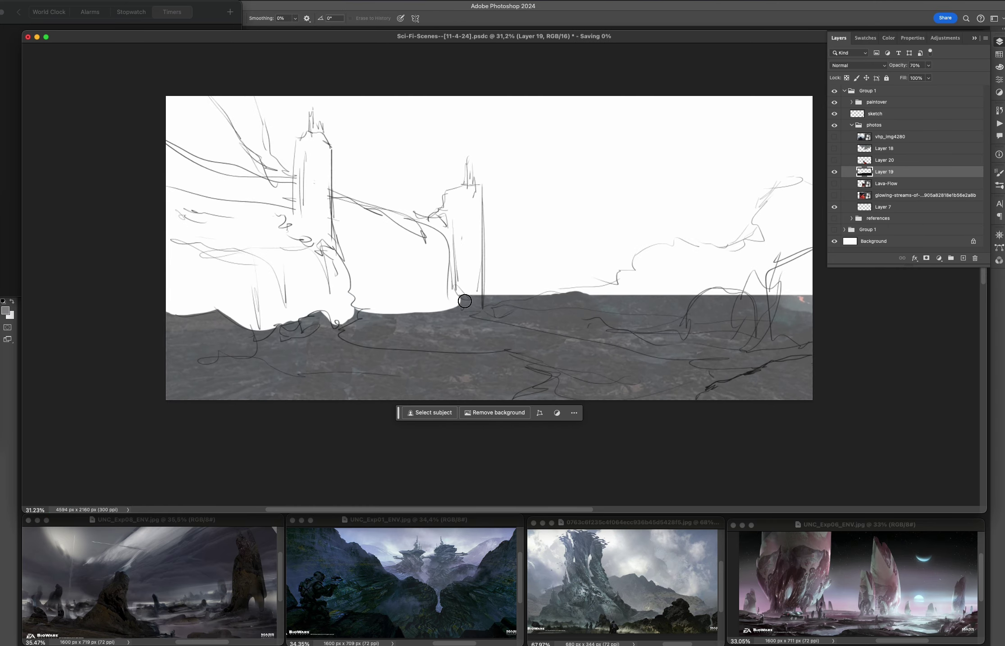
mouse_move(504, 328)
mouse_down()
mouse_move(665, 368)
mouse_move(594, 379)
mouse_move(766, 361)
mouse_up()
key(super+s)
scroll(605, 284, down, 3)
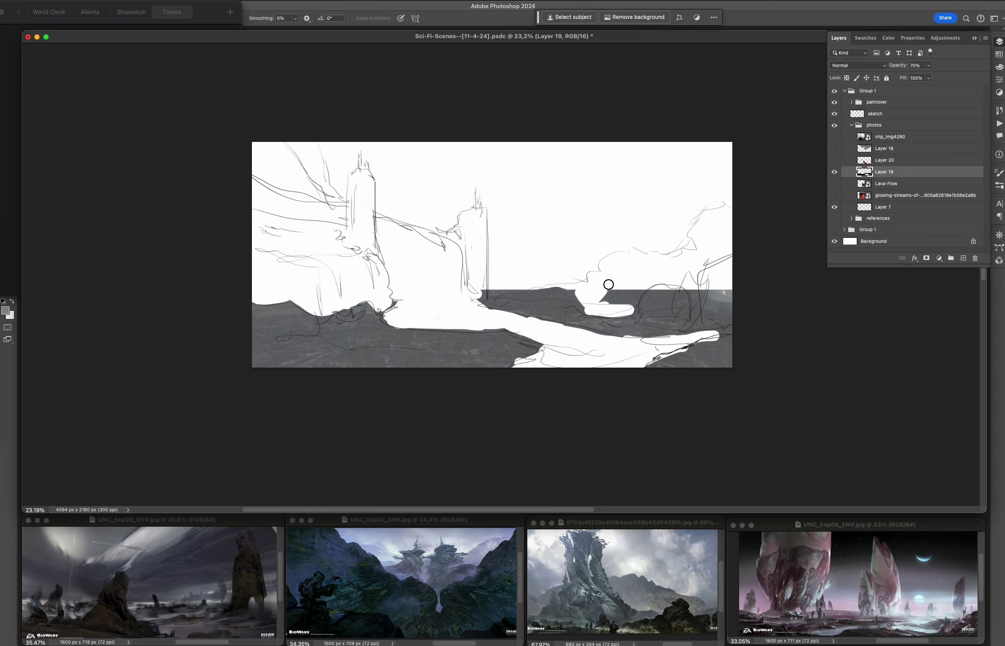
Step: Restore Layer 19 to 100% opacity and copy a strip of its foreground rock onto a new layer over the sketched upper cliff
key(b)
key(0)
scroll(503, 275, up, 3)
drag(152, 332, 488, 404)
key(super+j)
drag(315, 370, 315, 216)
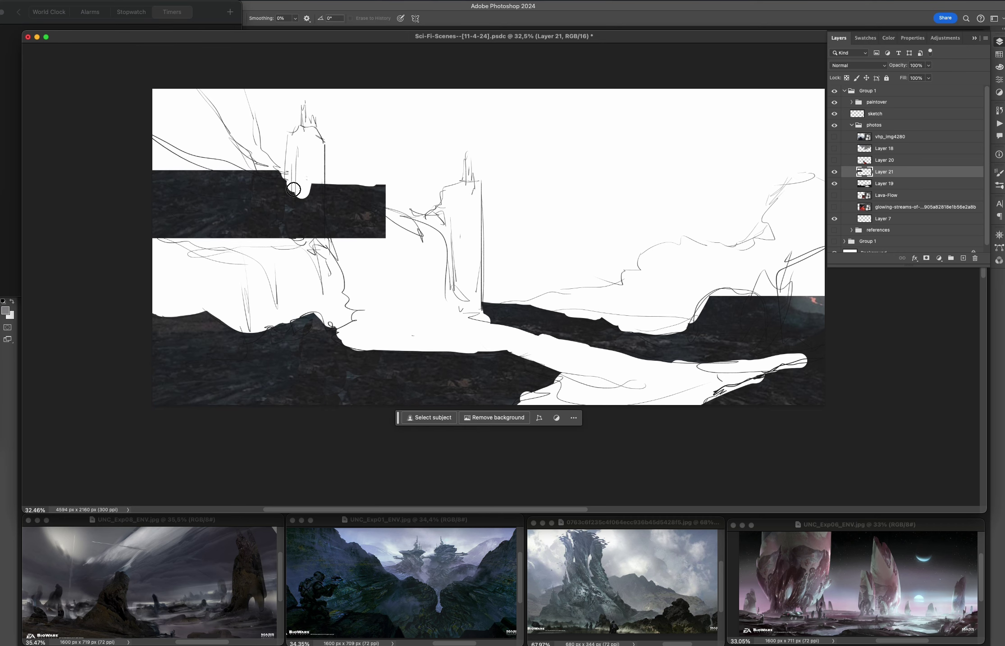
Step: Copy a rock section of the vhp_img4280 photo to a new layer and transform it to cover the sketched cliff face
scroll(464, 270, up, 1)
click(834, 137)
click(901, 136)
key(super+j)
click(834, 148)
key(super+t)
drag(270, 367, 180, 316)
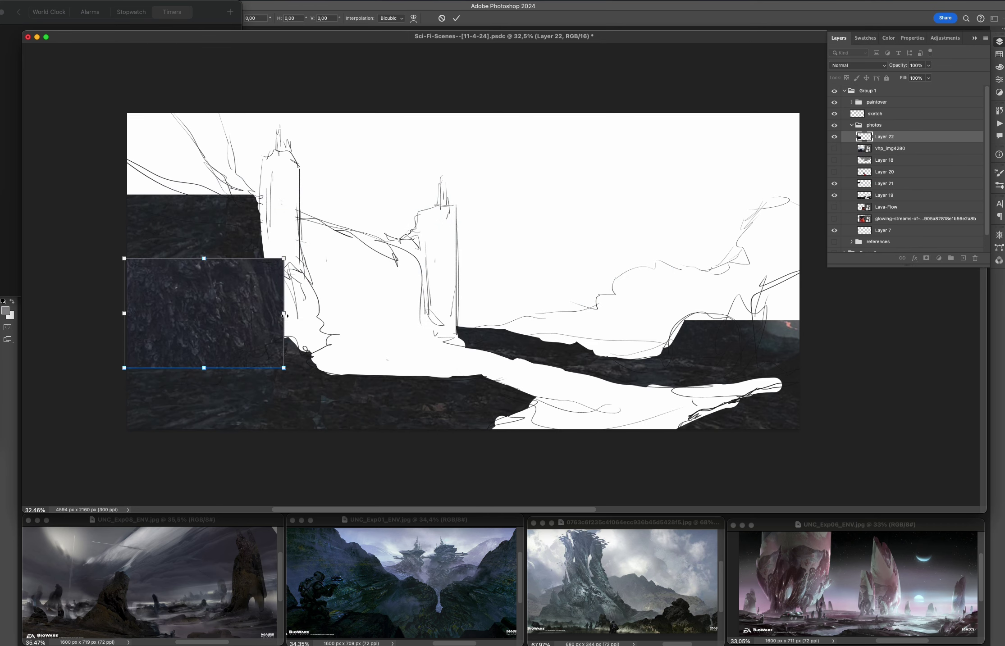
drag(131, 362, 126, 371)
Step: Set Layer 22 to 50% opacity and erase the rock outside the sketched cliff face
key(5)
key(e)
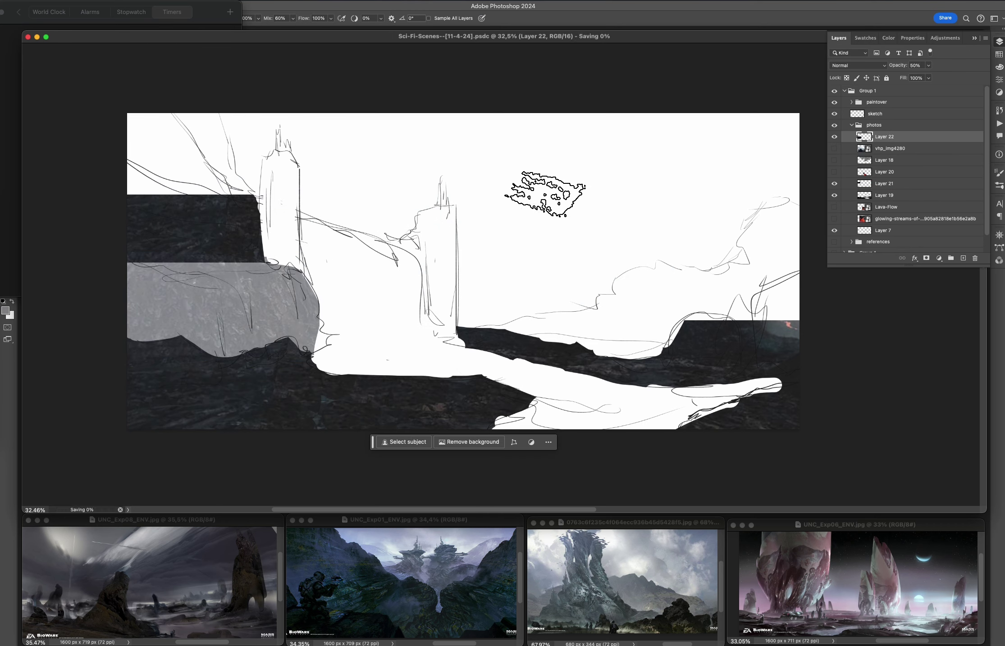
key(super+j)
click(834, 160)
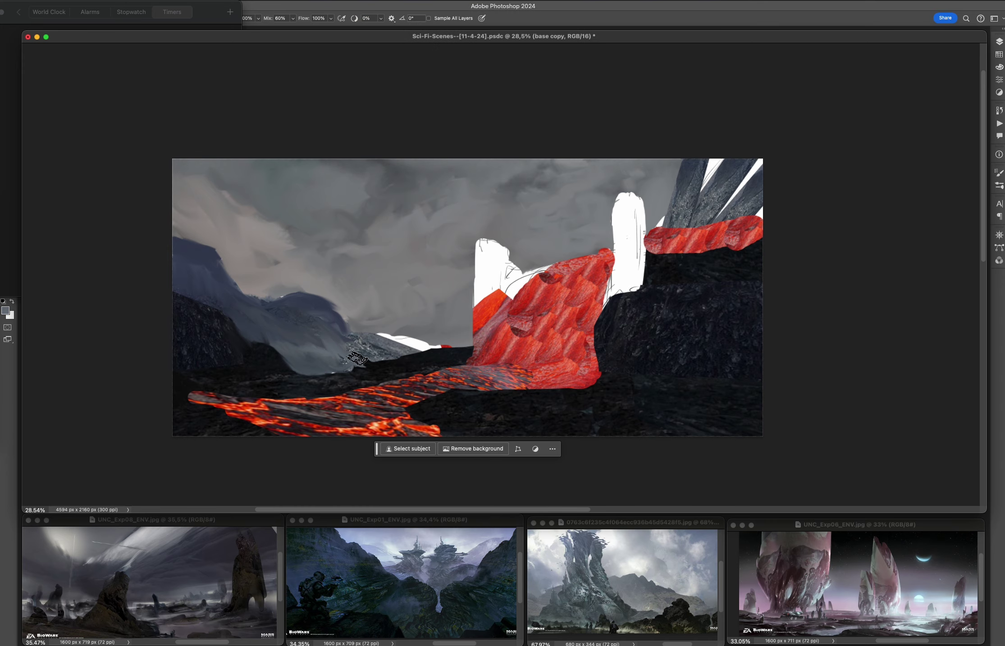
Step: Flip the canvas view and blend the dark ground, background peak and upper lava strip on base copy with the Mixer Brush
key(shift+h)
scroll(425, 345, down, 2)
drag(608, 307, 676, 333)
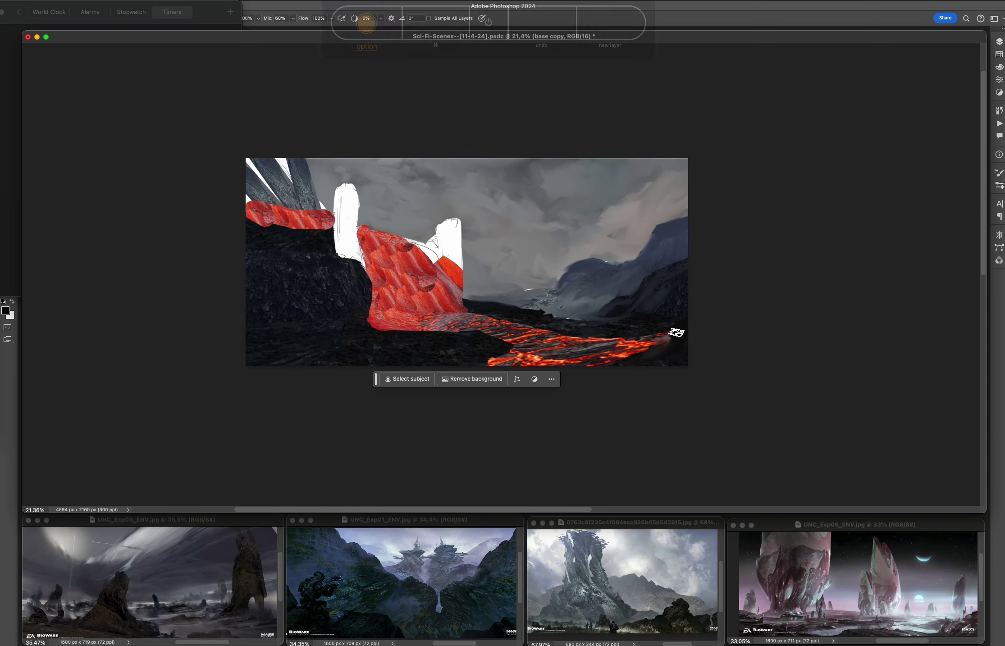
drag(266, 318, 320, 314)
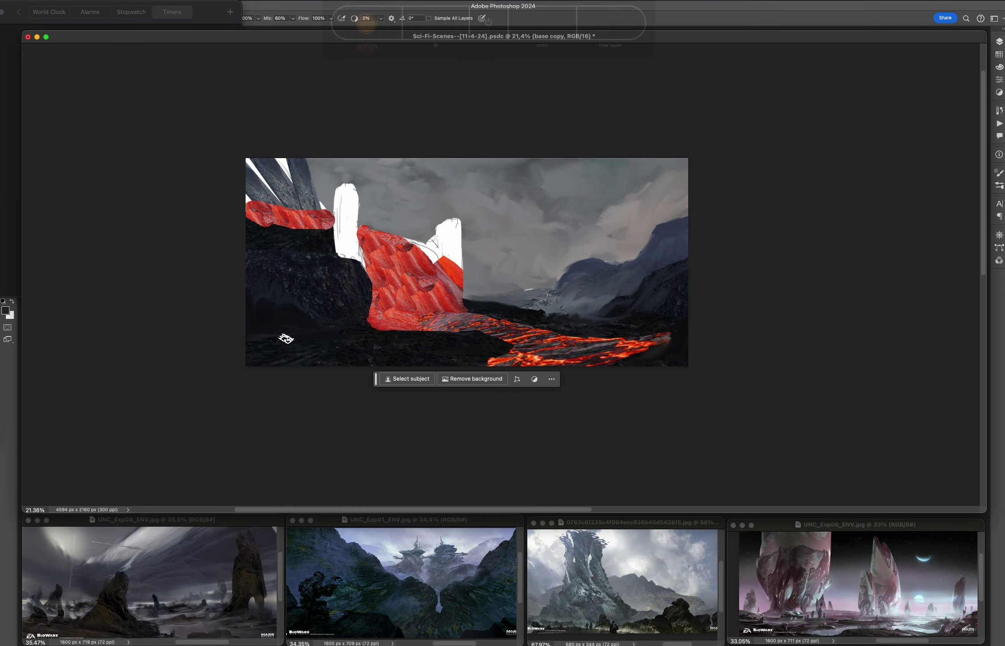
scroll(283, 339, up, 1)
mouse_move(229, 226)
mouse_down()
mouse_move(246, 237)
mouse_move(304, 258)
mouse_move(240, 264)
mouse_up()
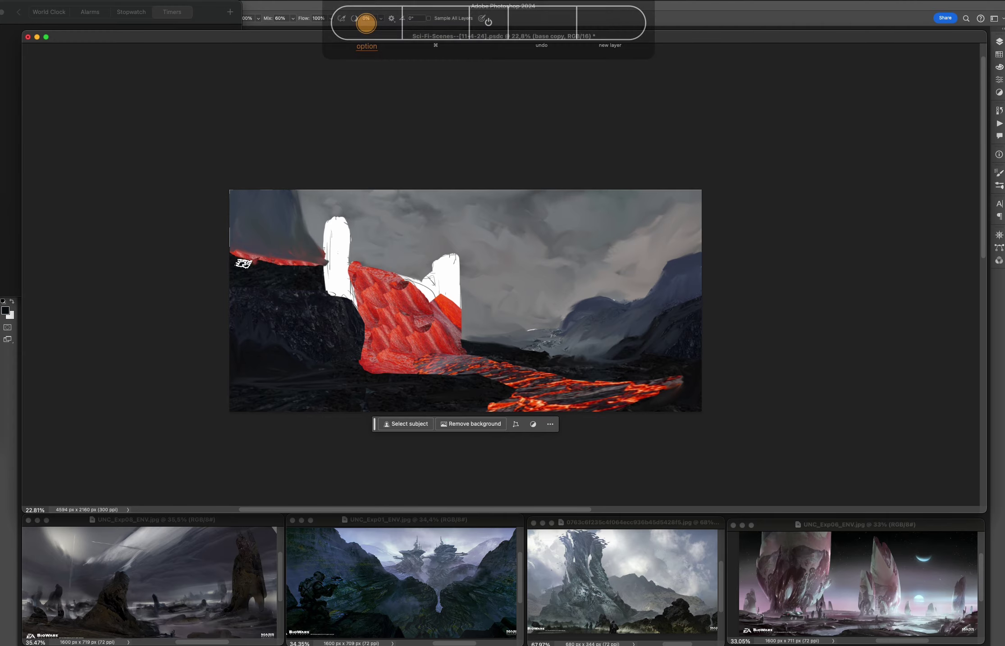
Step: Smooth the lavafall with red strokes and fill the two unpainted towers with near-black on base copy
scroll(389, 317, right, 3)
mouse_move(334, 311)
mouse_down()
mouse_move(362, 300)
mouse_move(429, 366)
mouse_up()
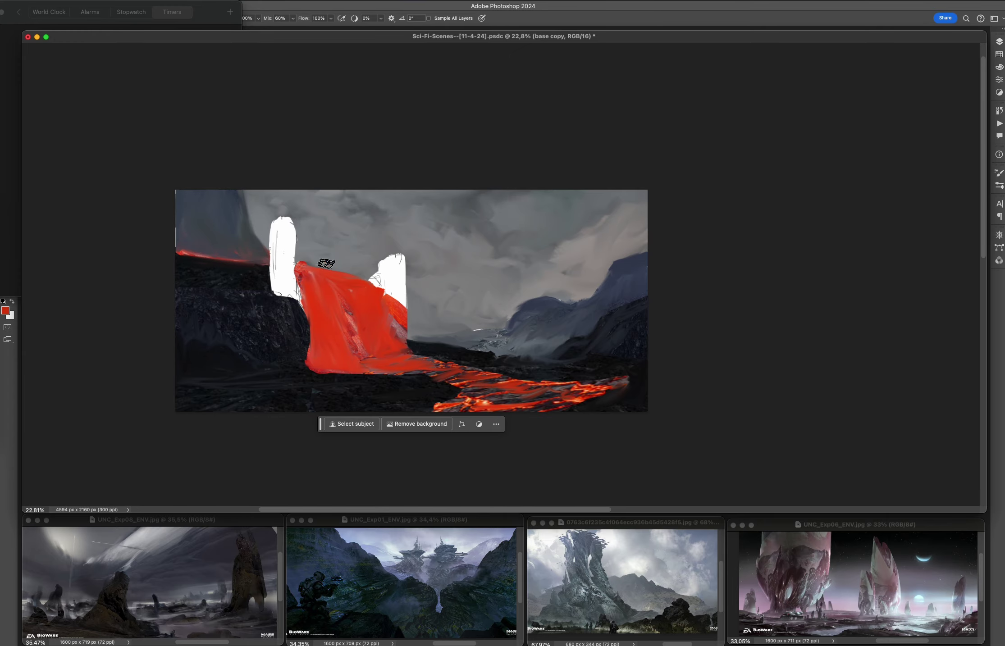
key(super+shift+h)
key(d)
drag(435, 227, 446, 325)
mouse_move(561, 193)
mouse_down()
mouse_move(558, 271)
mouse_move(542, 295)
mouse_up()
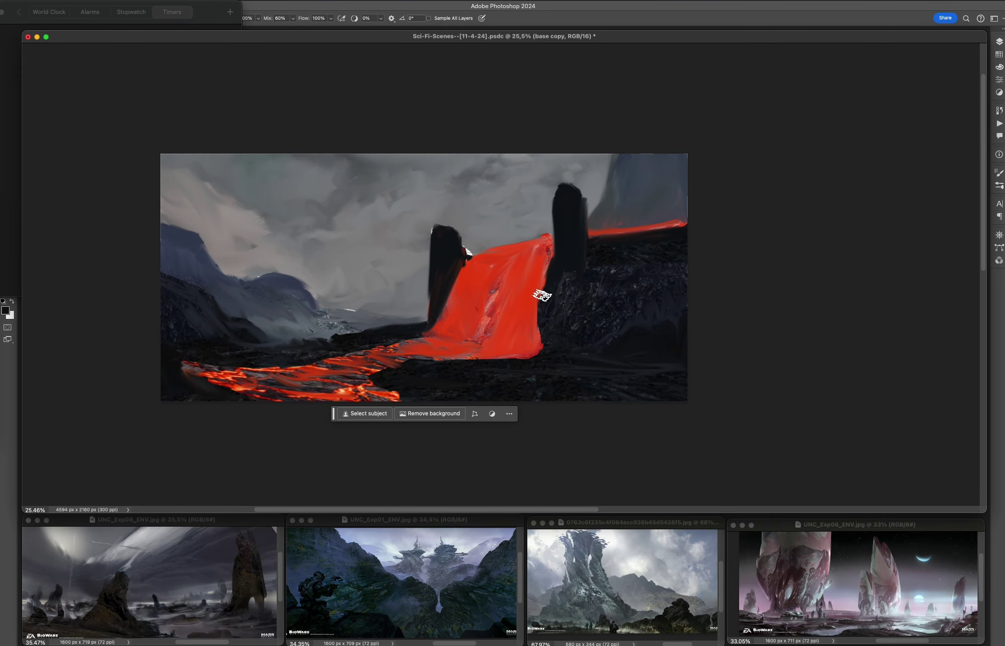
Step: Paint light orange flow streaks down the lavafall, refine its edge by the shorter tower, and flip the canvas view
scroll(436, 242, up, 1)
scroll(298, 402, down, 3)
scroll(298, 402, right, 3)
drag(486, 190, 499, 276)
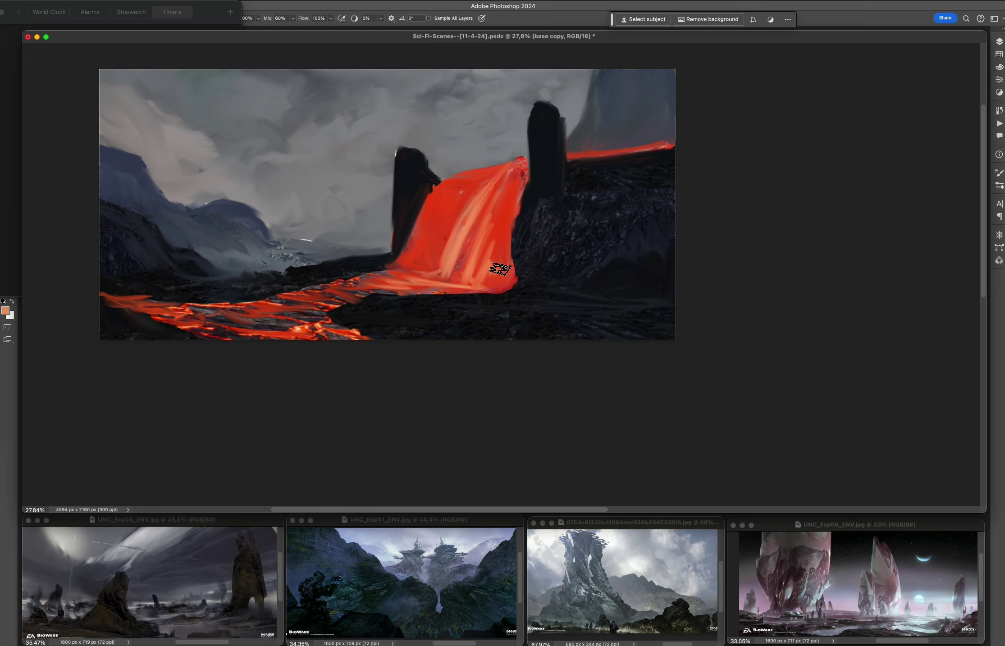
drag(410, 193, 420, 225)
scroll(366, 279, up, 2)
scroll(366, 279, left, 3)
key(super+shift+h)
scroll(396, 298, down, 1)
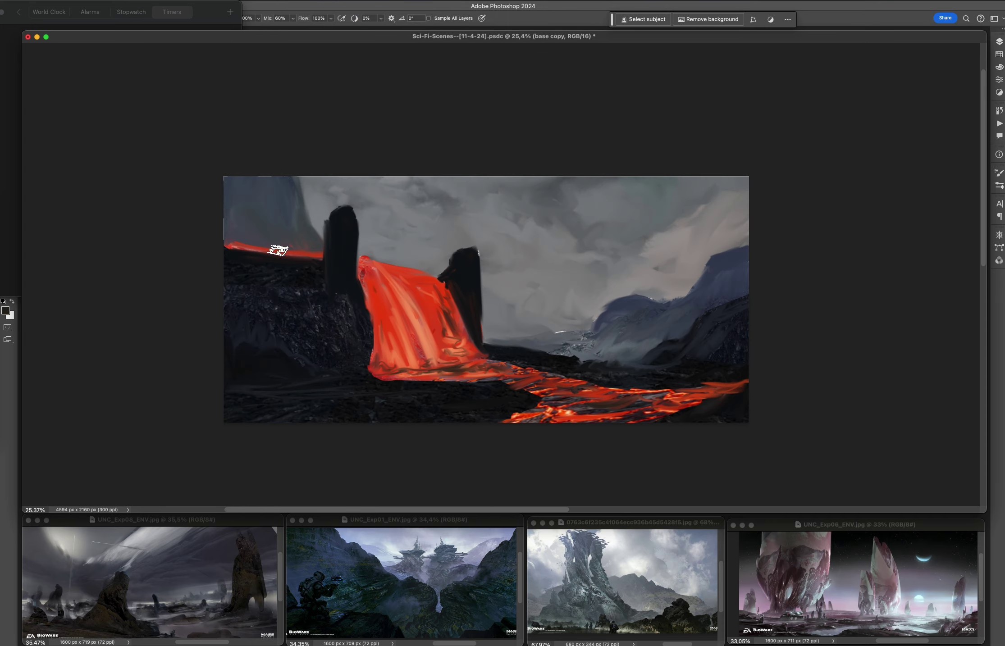
Step: Paint dark rock silhouettes along the far bank of the lava river on a new layer and save
key(super+alt+shift+n)
scroll(426, 321, right, 3)
scroll(426, 322, right, 3)
scroll(426, 321, down, 1)
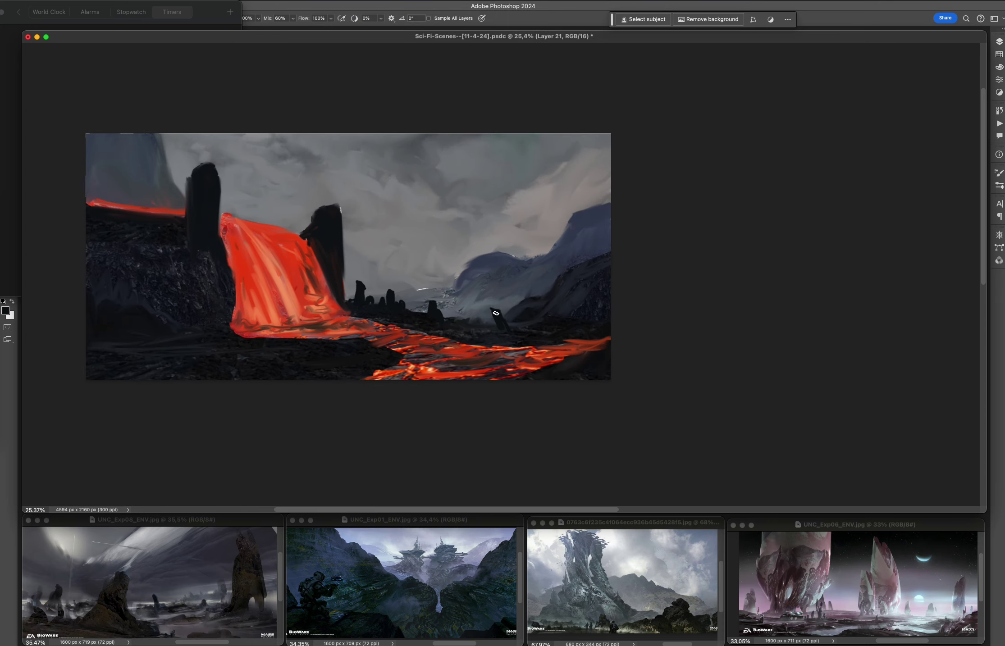
key(super+s)
scroll(511, 310, down, 1)
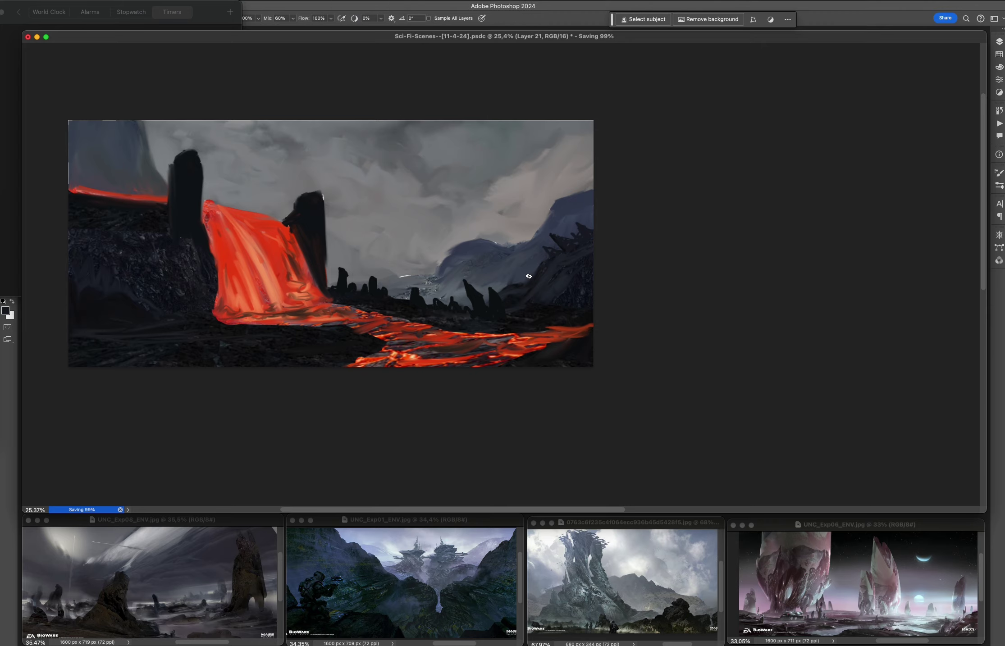
Step: Paint jagged spikes along the near and distant ridges in the flipped view and save
key(super+shift+h)
scroll(540, 279, down, 5)
scroll(550, 287, up, 5)
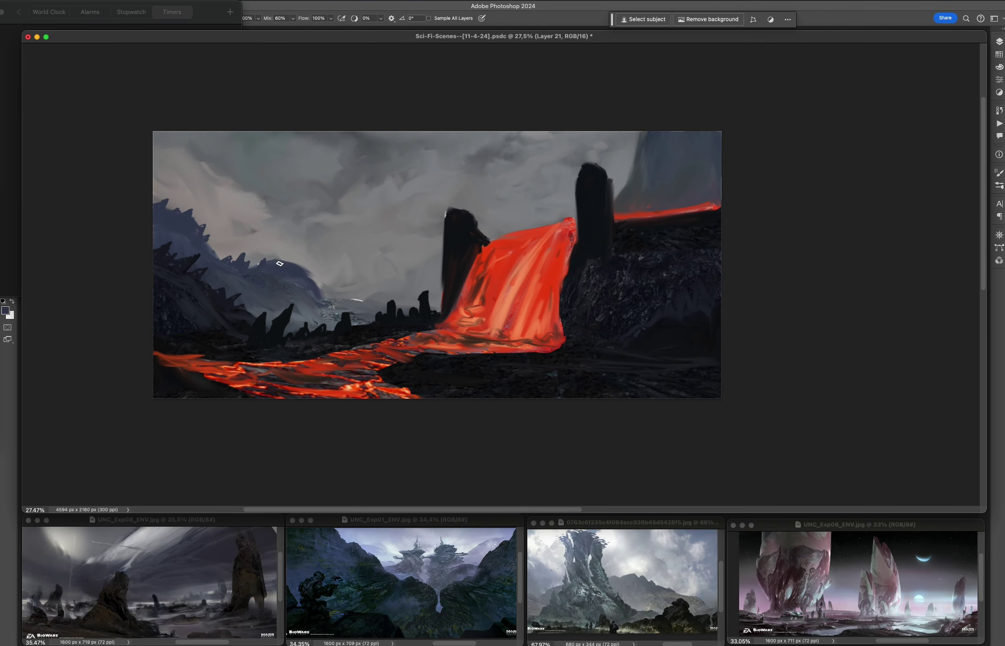
scroll(280, 264, down, 1)
key(super+s)
scroll(471, 335, down, 2)
Step: Paint black foreground rock silhouettes in front of the lavafall and lava river on Layer 21 and save
key(super+shift+h)
scroll(472, 308, up, 3)
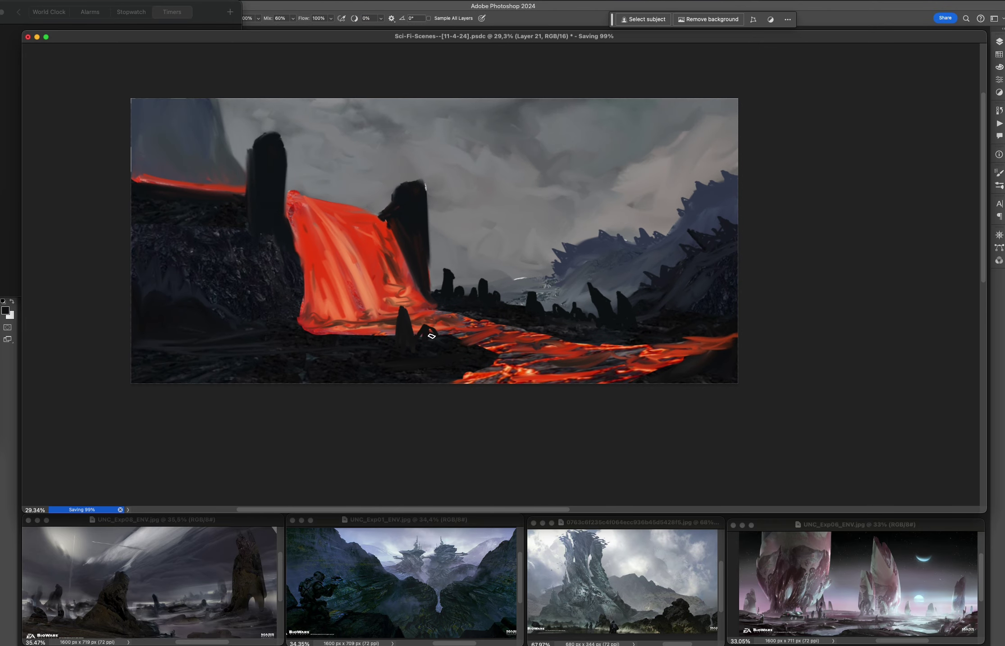
drag(311, 334, 317, 311)
key(super+s)
scroll(596, 350, down, 1)
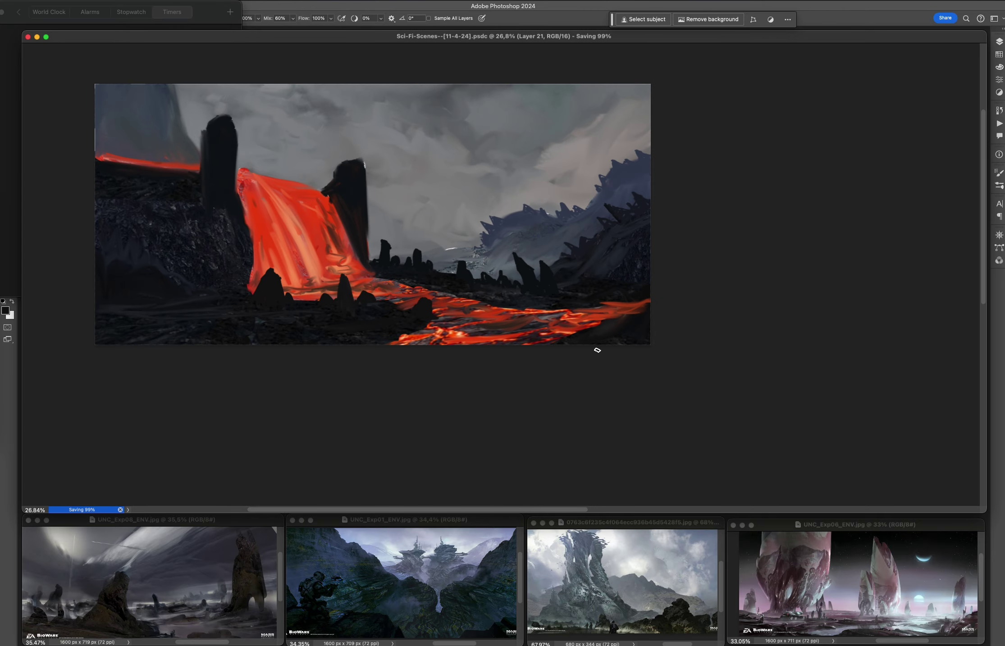
scroll(640, 314, down, 1)
Step: Paint red lava splashes above the lavafall, its shorter tower and the upper lava strip on a new layer
key(super+shift+h)
scroll(622, 225, up, 2)
key(F7)
key(super+shift+alt+n)
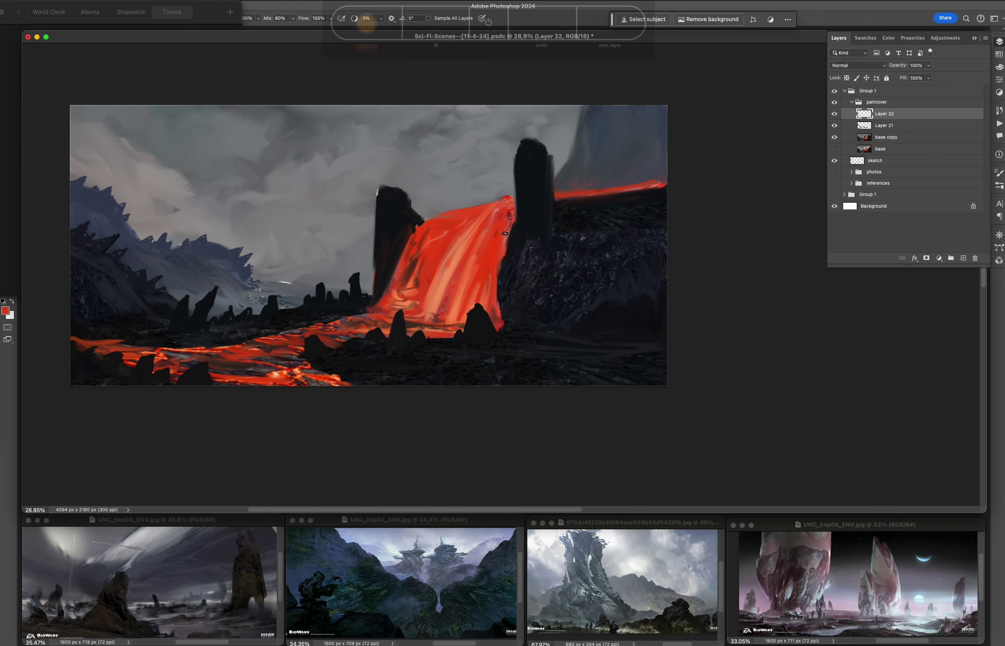
drag(561, 183, 615, 188)
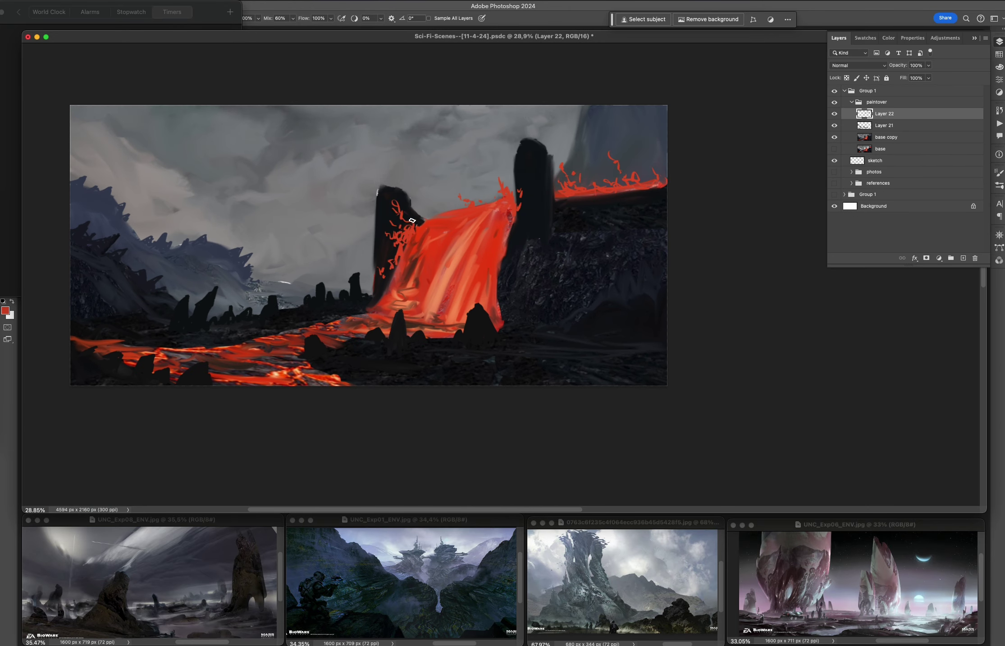
scroll(412, 220, down, 1)
key(super+shift+h)
scroll(412, 220, up, 1)
Step: Return to base copy, save, and extend the taller tower's base down the cliff with dark blended strokes
key(alt+[)
key(alt+[)
scroll(437, 269, down, 3)
key(super+s)
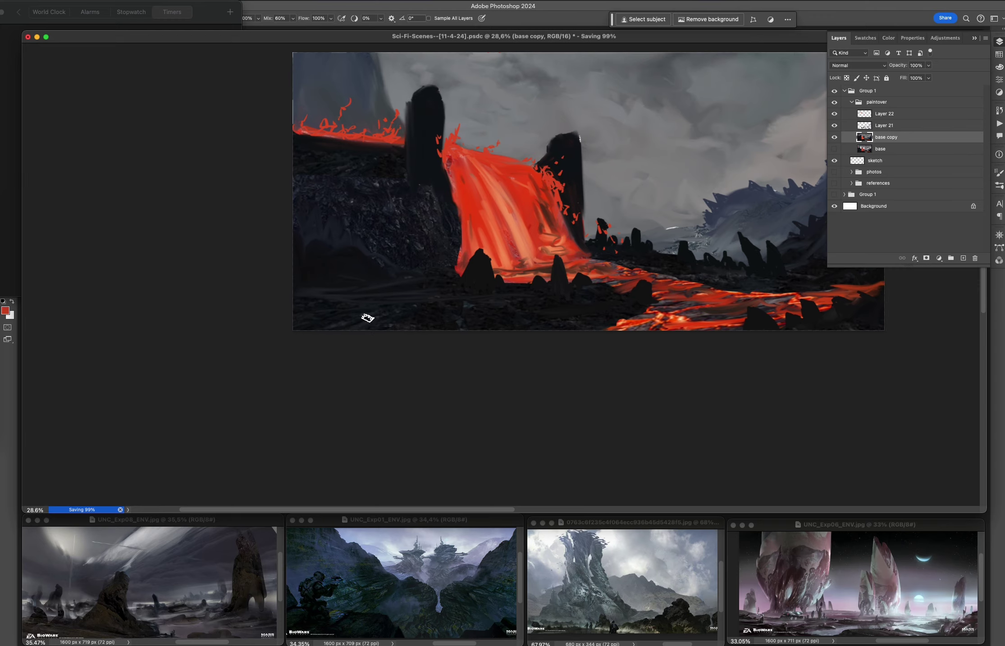
scroll(367, 318, up, 3)
scroll(209, 307, right, 1)
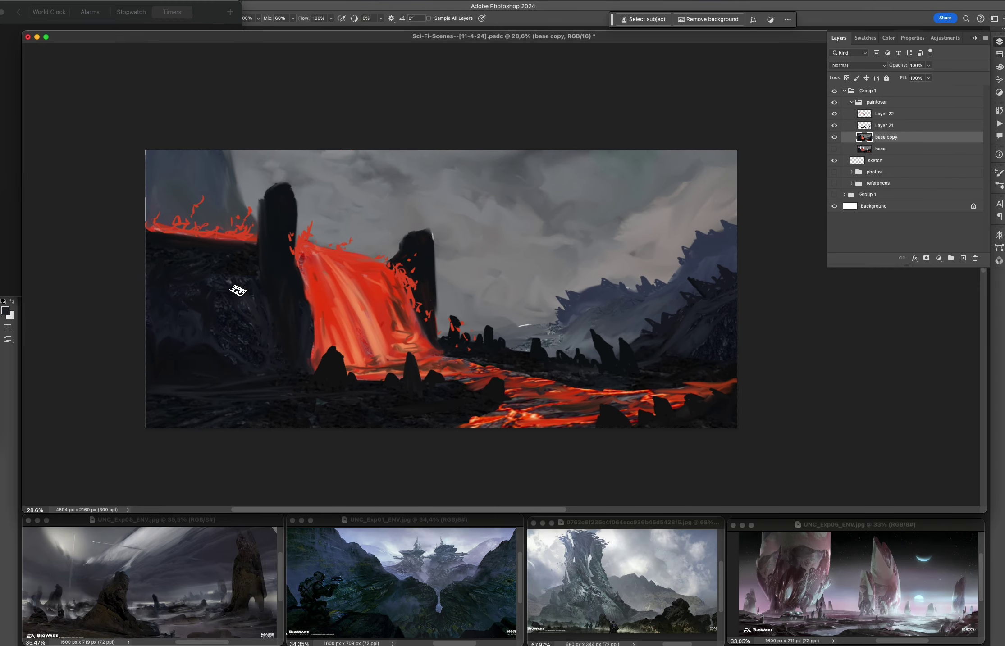
scroll(239, 290, right, 2)
scroll(688, 359, left, 2)
scroll(643, 298, up, 1)
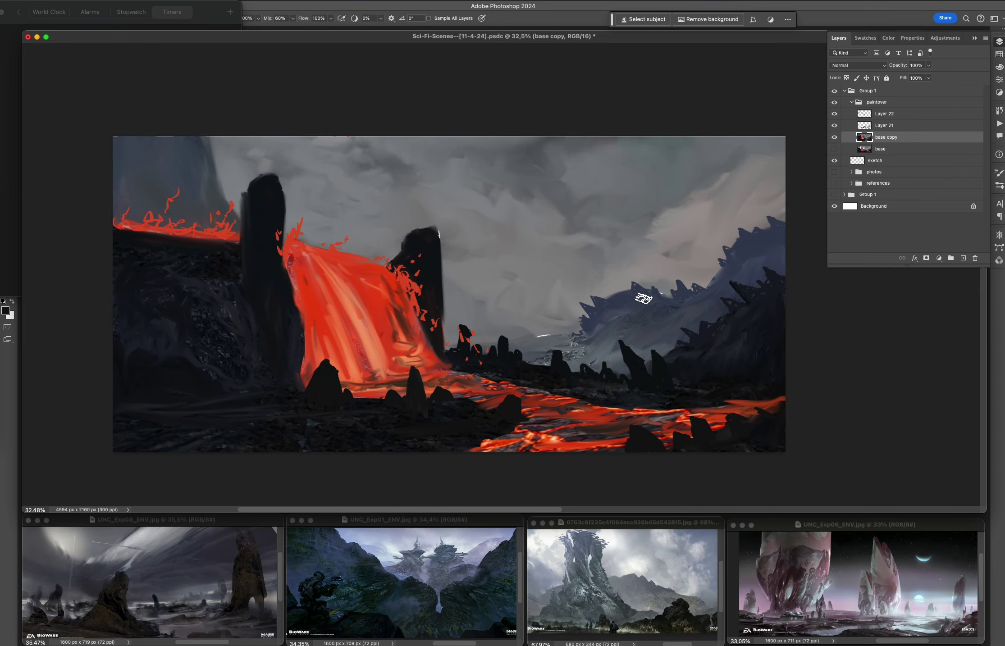
Step: Save, then blend the ridges and background peak with dark blue-gray strokes on base copy, checking them in the flipped view
scroll(698, 399, down, 2)
key(ctrl+s)
key(ctrl+shift+h)
scroll(154, 182, down, 2)
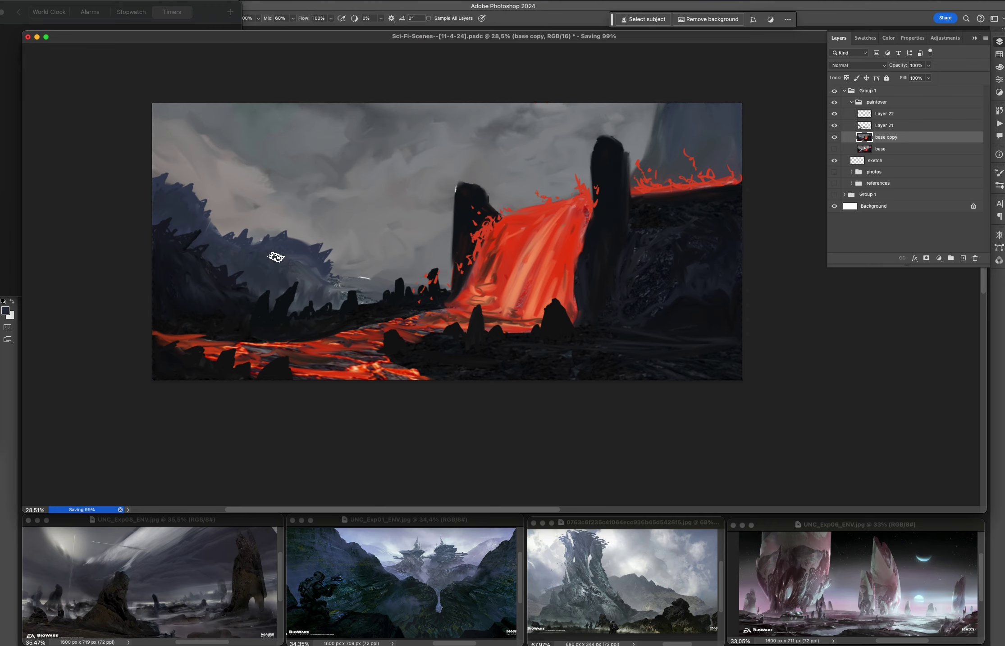
scroll(275, 266, right, 2)
scroll(378, 304, down, 2)
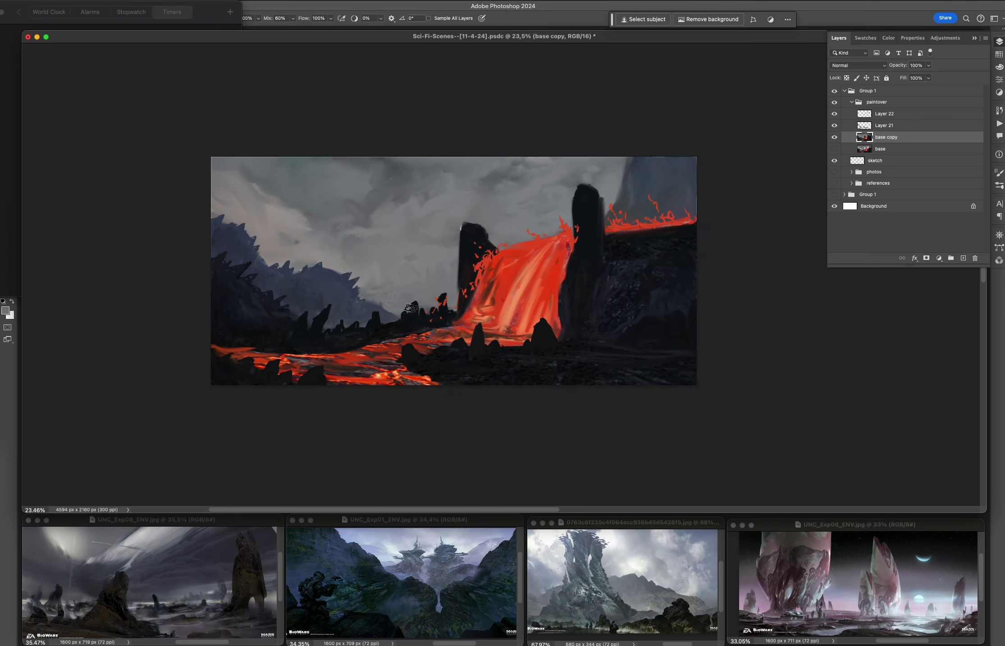
scroll(427, 258, up, 2)
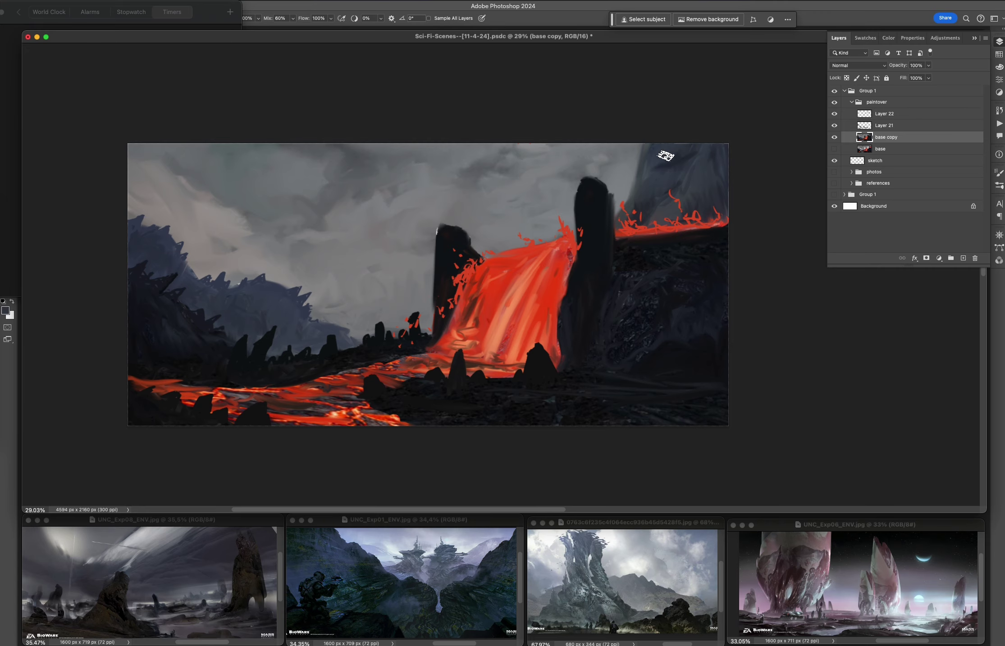
scroll(665, 155, left, 1)
key(shift+h)
scroll(505, 310, up, 1)
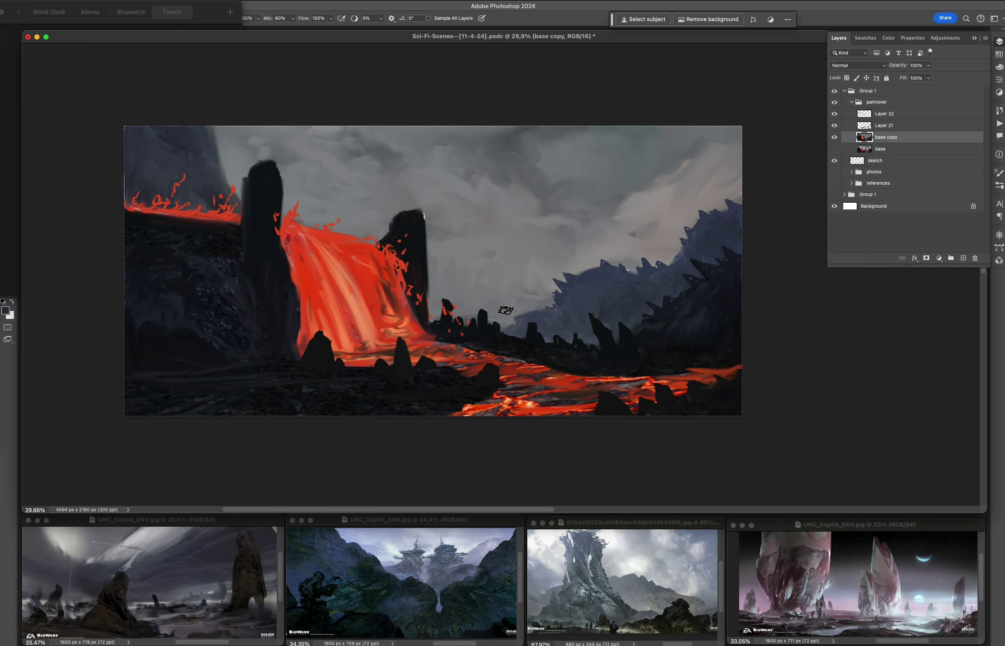
Step: Paint black lattice pylons on top of both rock towers on a new layer, checking the canvas flipped
key(super+shift+alt+n)
scroll(437, 226, up, 1)
key(shift+h)
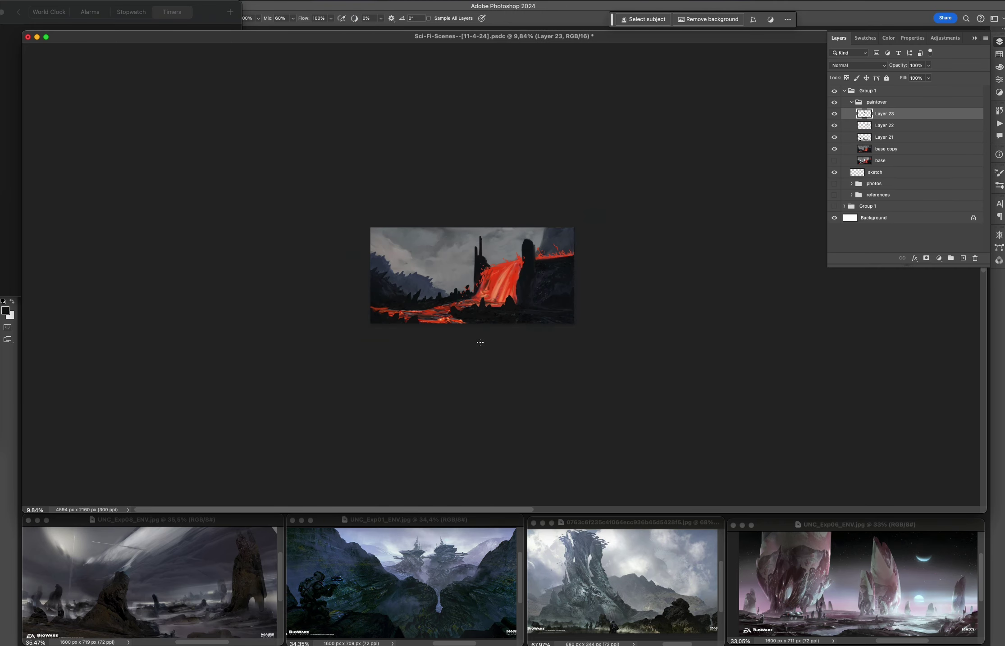
scroll(491, 240, up, 4)
key(shift+h)
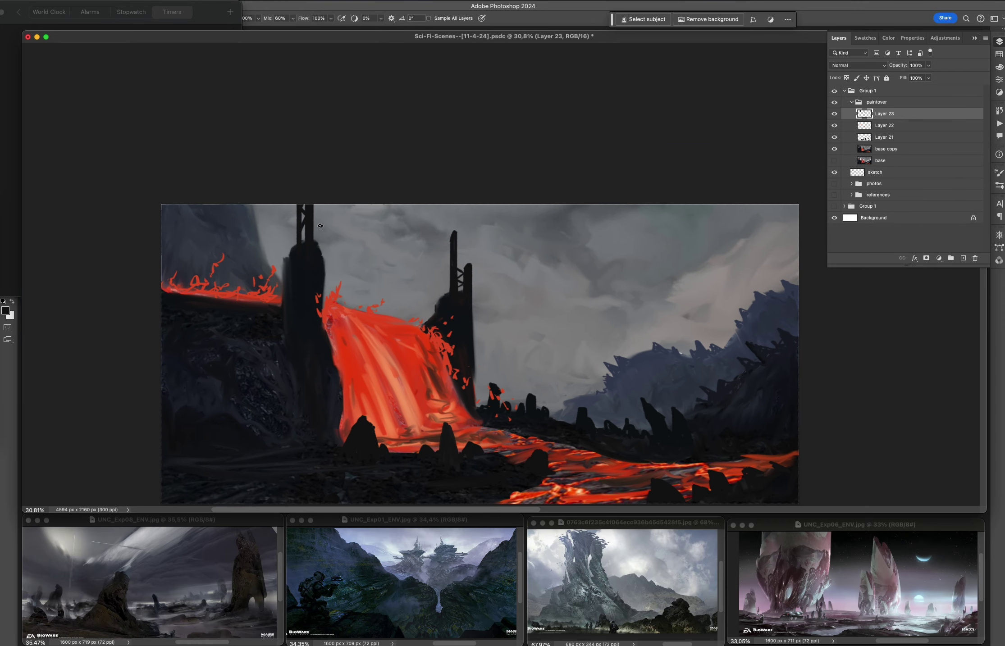
Step: Draw sagging cables between the pylons and out to the canvas edge, add hanging boxes along them, and save
scroll(263, 200, down, 2)
scroll(285, 231, up, 1)
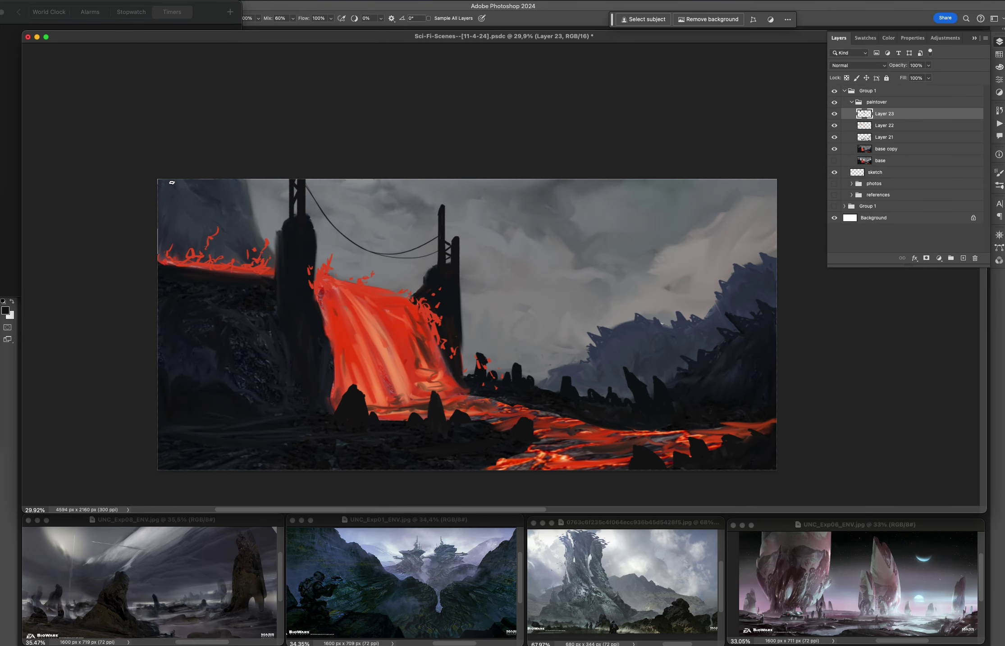
key(shift+h)
key(ctrl+s)
scroll(599, 167, up, 8)
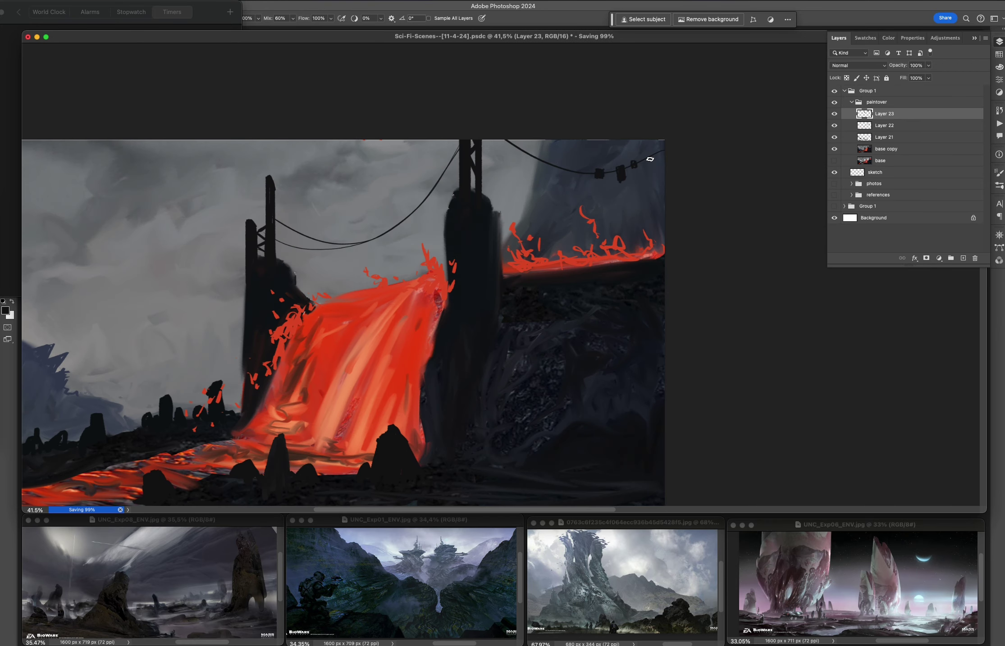
scroll(560, 167, left, 5)
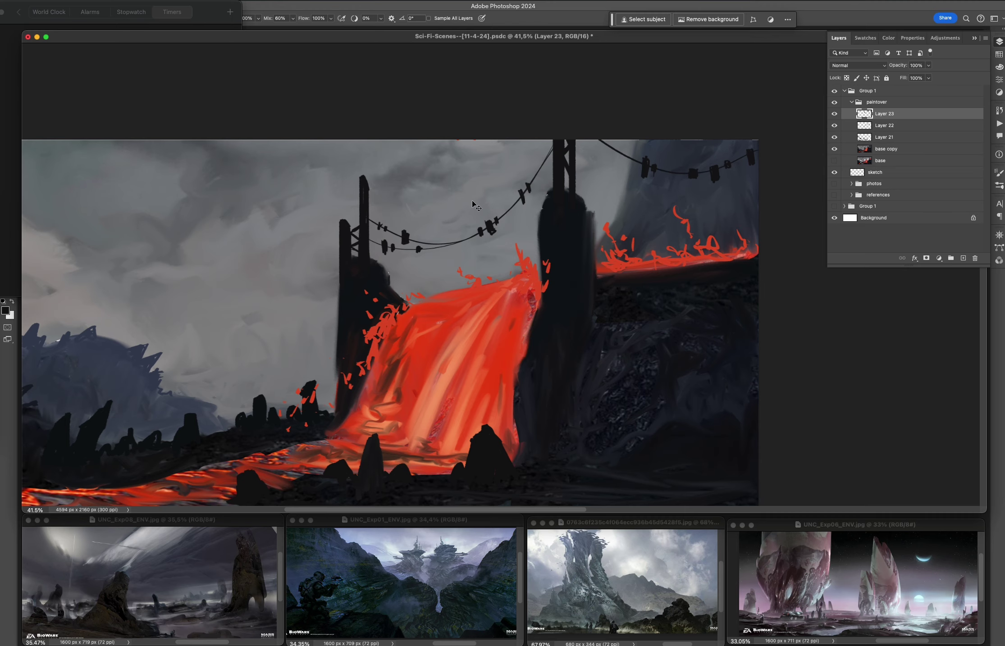
Step: Rough in a black winged aircraft silhouette in the sky on a new layer and lower that layer's opacity
key(shift+h)
scroll(476, 206, down, 3)
scroll(476, 207, up, 3)
key(ctrl+shift+alt+n)
mouse_move(586, 211)
mouse_down()
mouse_move(696, 190)
mouse_move(601, 202)
mouse_up()
key(ctrl+s)
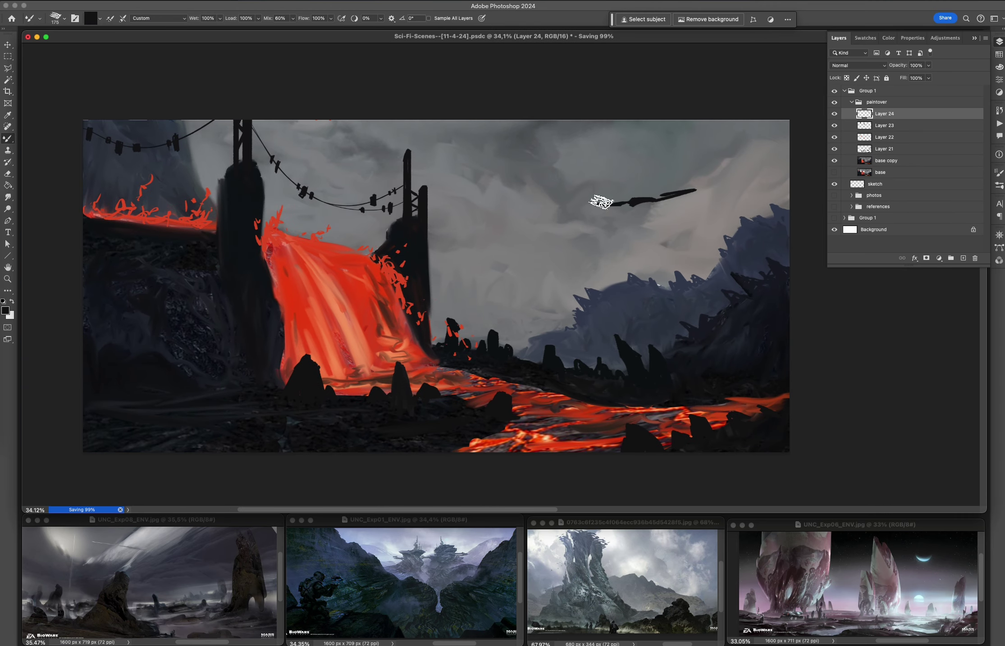
drag(699, 171, 705, 200)
drag(594, 191, 593, 219)
scroll(657, 201, up, 6)
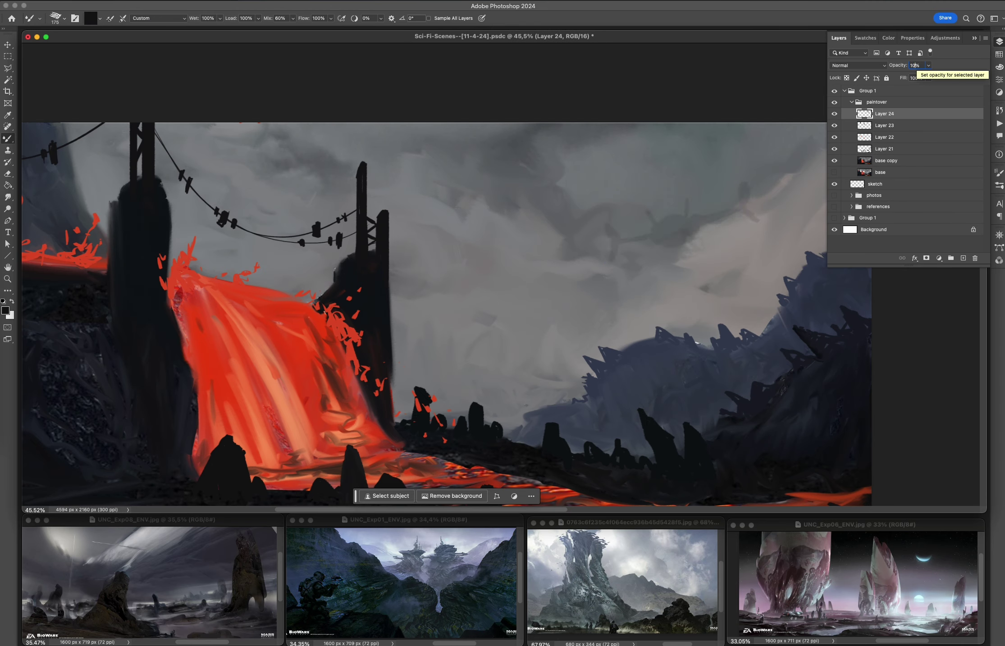
Step: Draw a forked wing strut over the faded silhouette on a new layer, then duplicate and rotate it for the opposite wing
key(ctrl+shift+alt+n)
key(bracketleft)
key(bracketleft)
key(bracketleft)
key(bracketleft)
key(bracketleft)
key(bracketleft)
key(bracketleft)
key(bracketleft)
key(ctrl+j)
key(ctrl+t)
drag(744, 149, 761, 171)
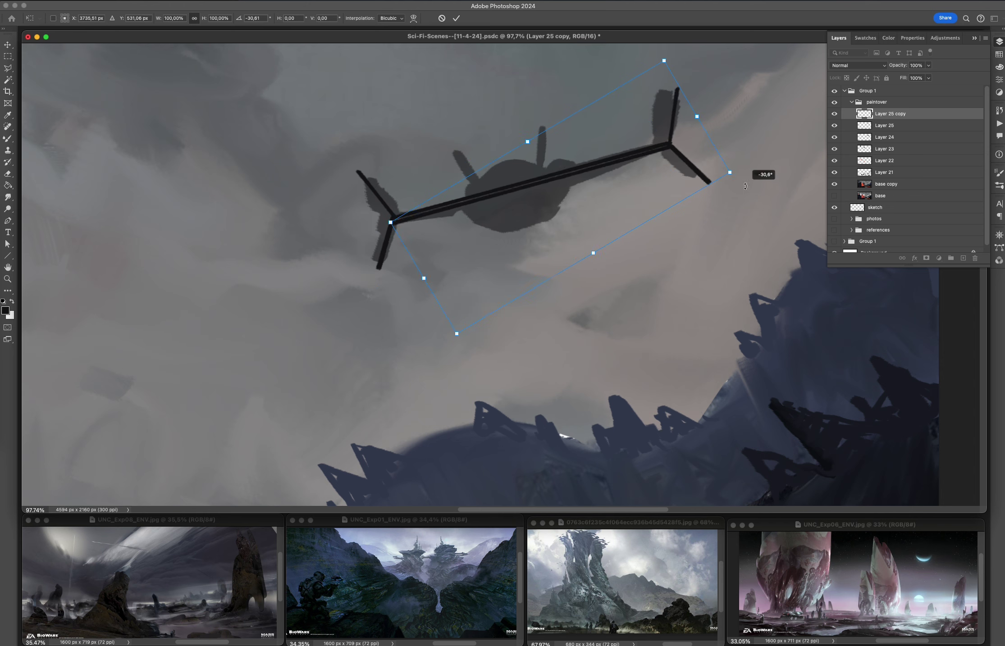
key(Return)
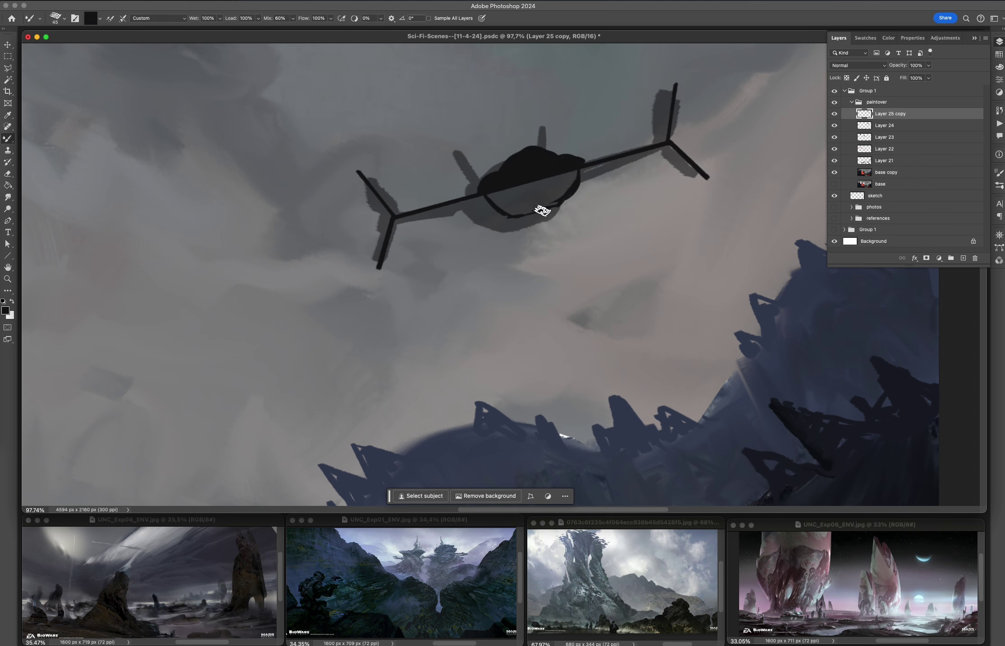
Step: Fill the aircraft's fuselage with black, add its two upper fins, and paint gray panel details on Layer 25 copy
mouse_move(542, 210)
mouse_down()
mouse_move(566, 204)
mouse_move(574, 173)
mouse_up()
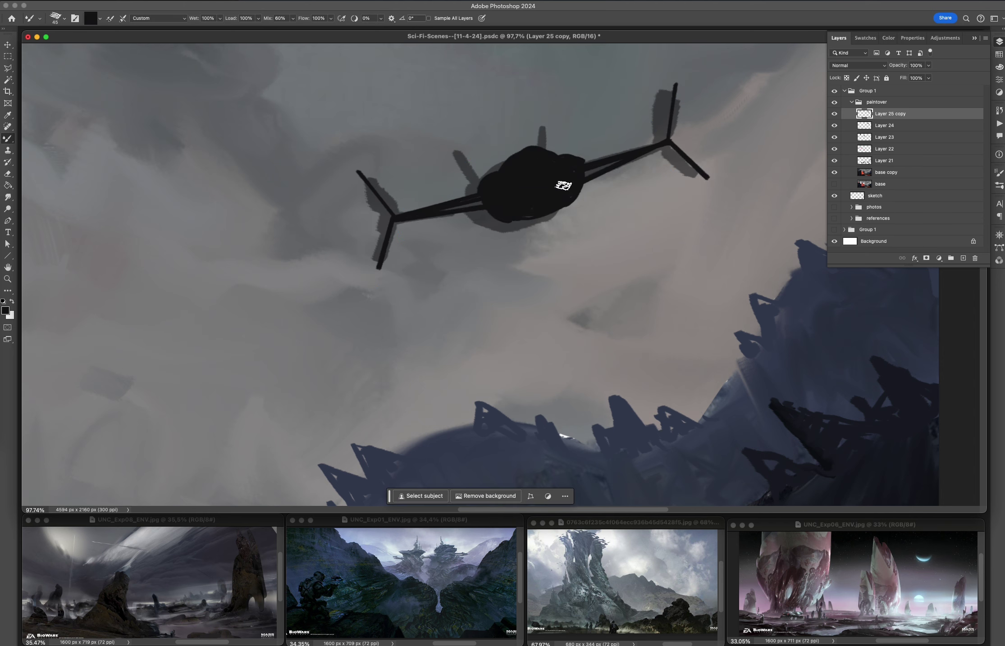
scroll(563, 186, up, 5)
drag(451, 267, 431, 229)
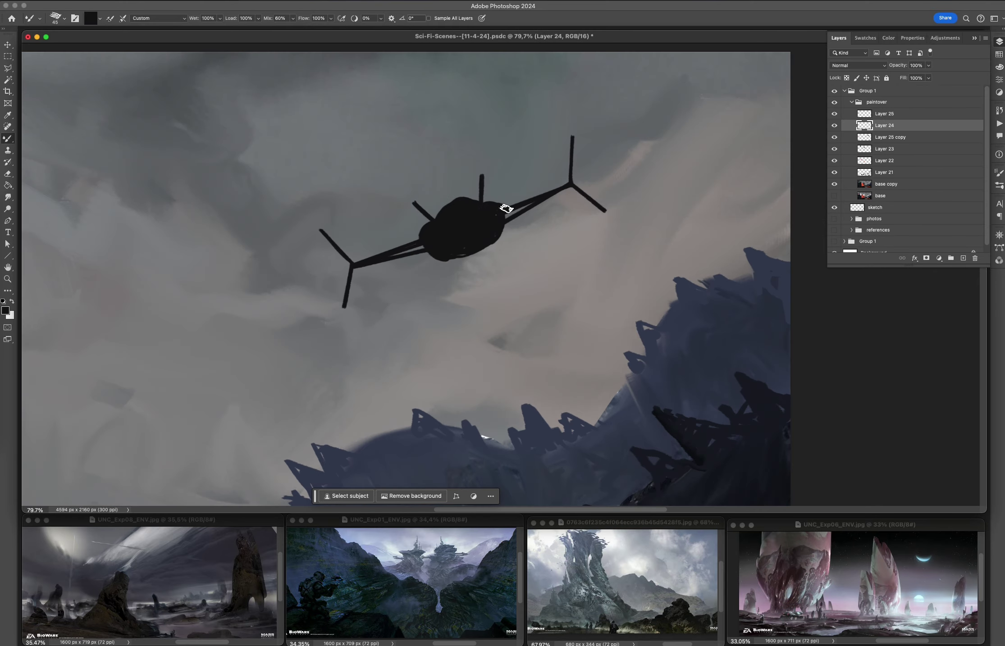
drag(887, 125, 875, 150)
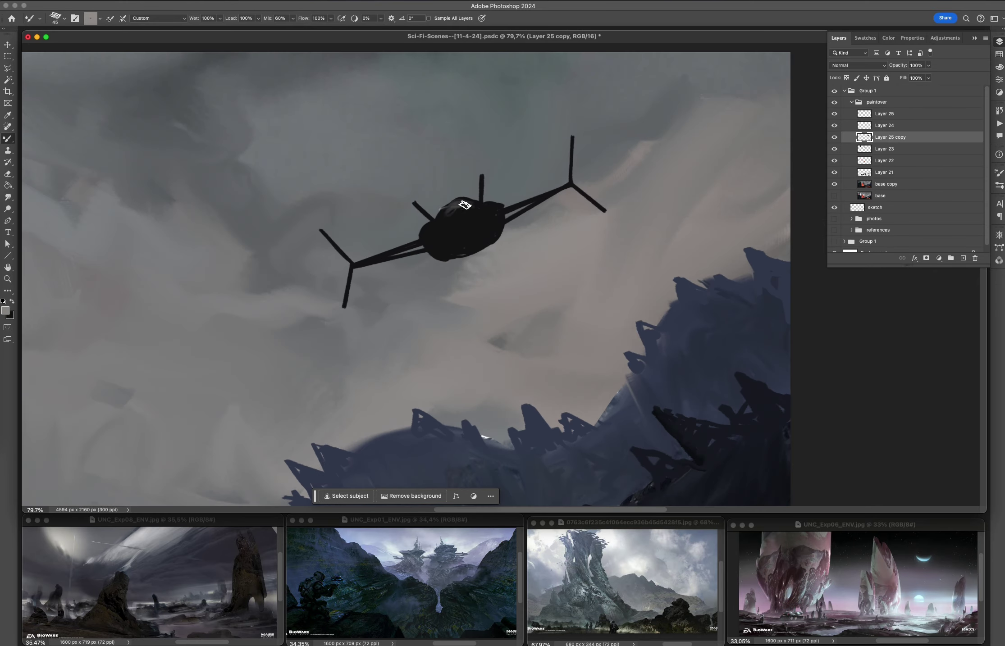
mouse_move(465, 205)
mouse_down()
mouse_move(434, 195)
mouse_move(438, 223)
mouse_up()
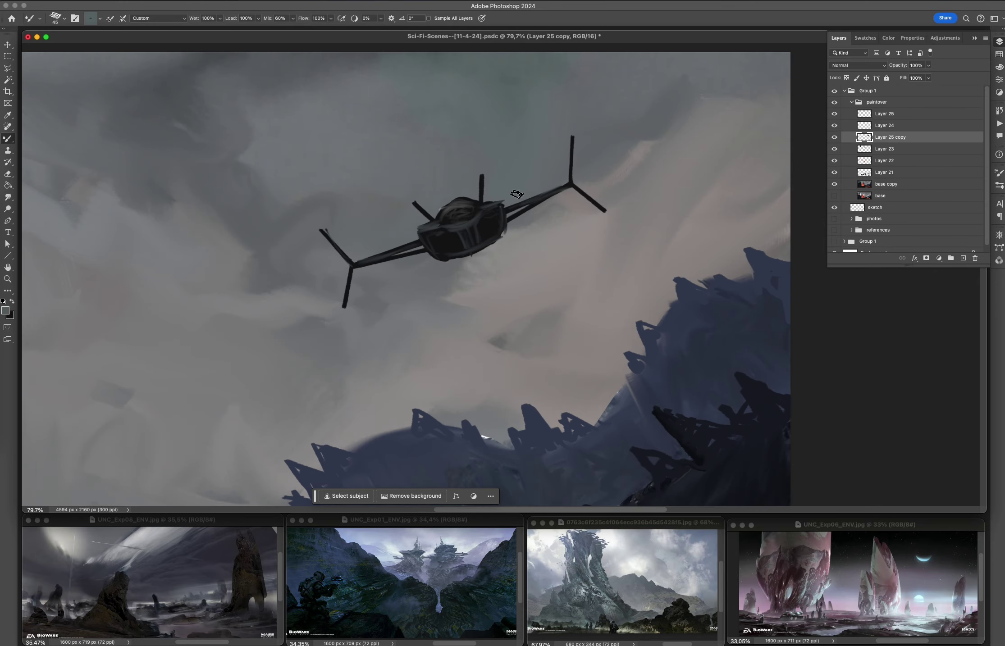